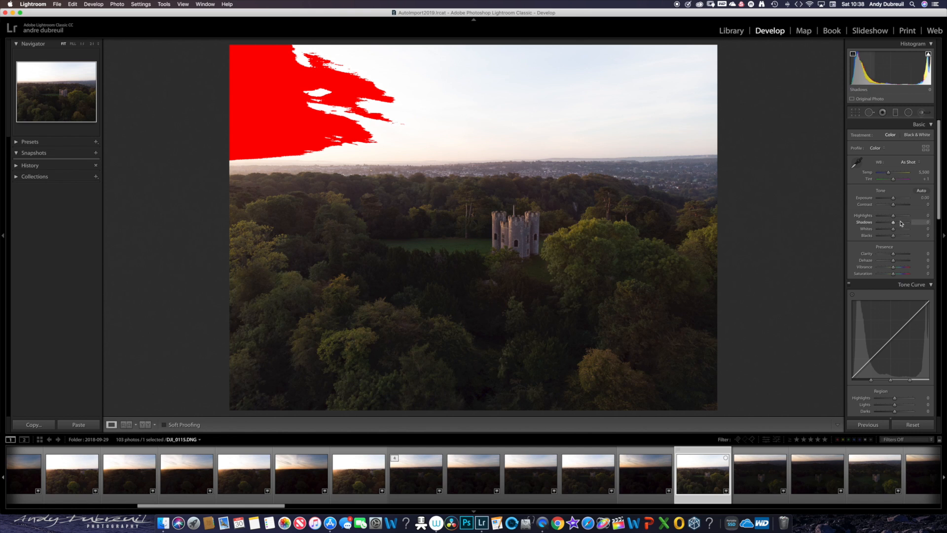
- Set Exposure to -0.30, Highlights to -56, Shadows to +34, Whites to -25, Blacks to -6 and Dehaze to +14
left_click_drag(893, 217, 887, 218)
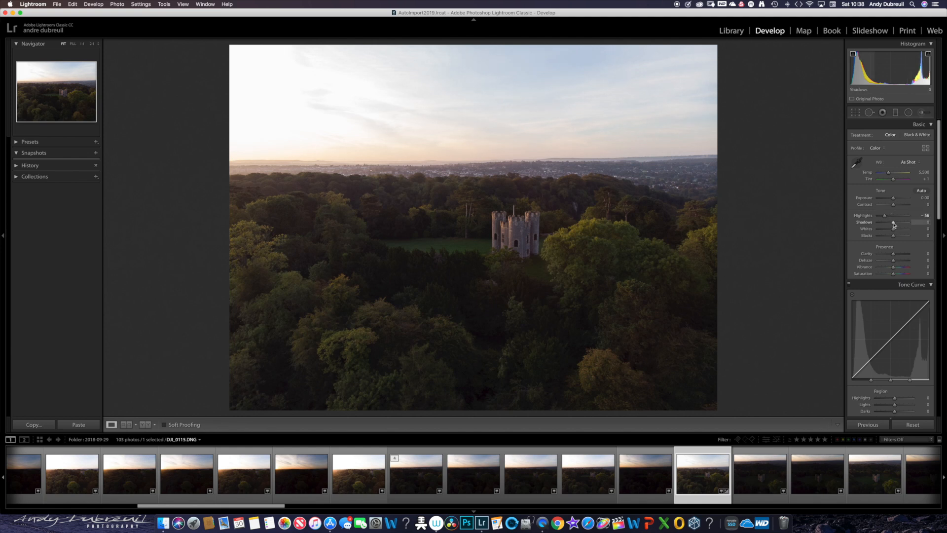
left_click_drag(896, 224, 899, 225)
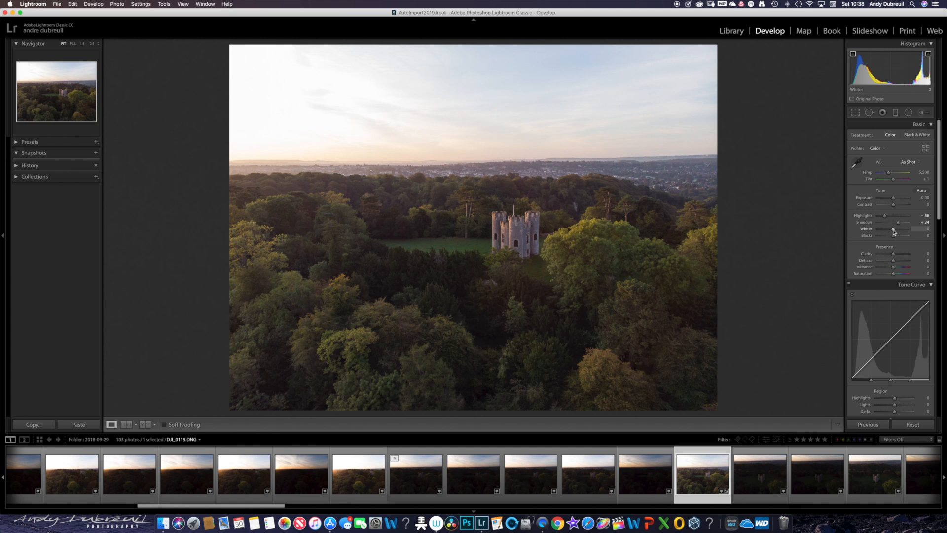
left_click_drag(889, 232, 893, 239)
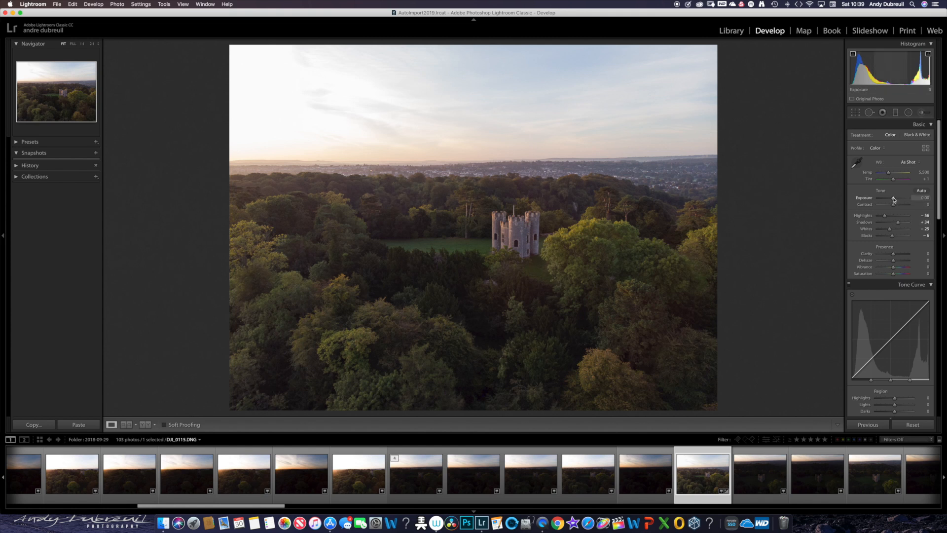
left_click_drag(893, 199, 893, 201)
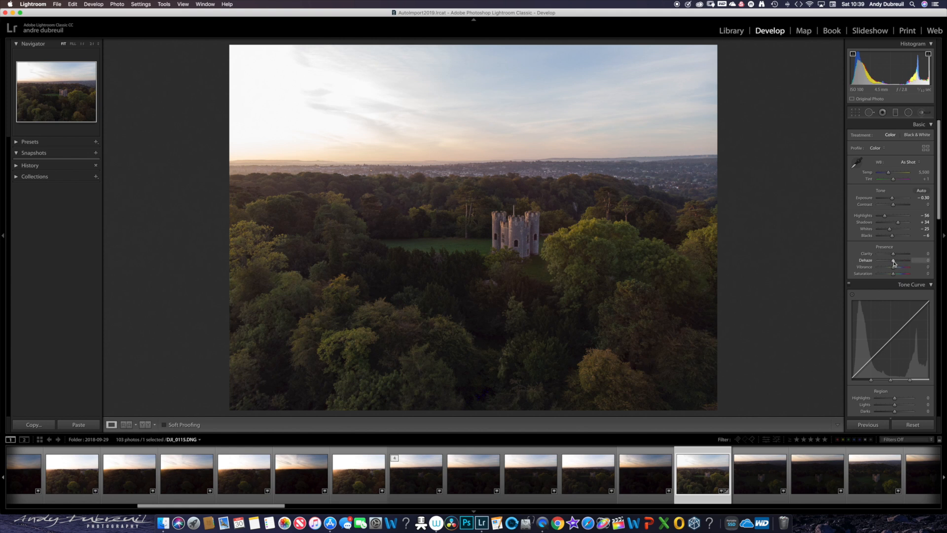
left_click_drag(894, 263, 894, 263)
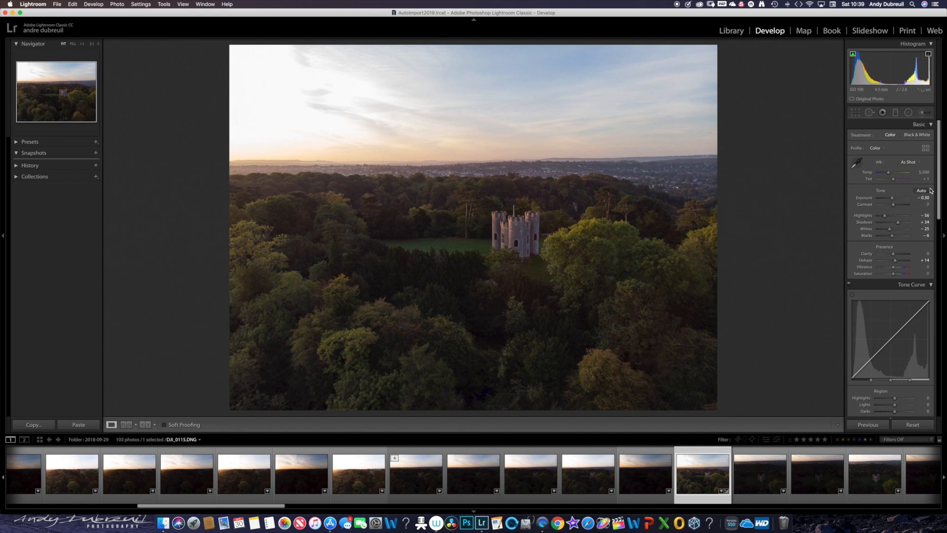
- Set the sharpening Masking to 54 using the edge mask preview, checking the castle's detail at close zoom
left_click_drag(940, 197, 943, 303)
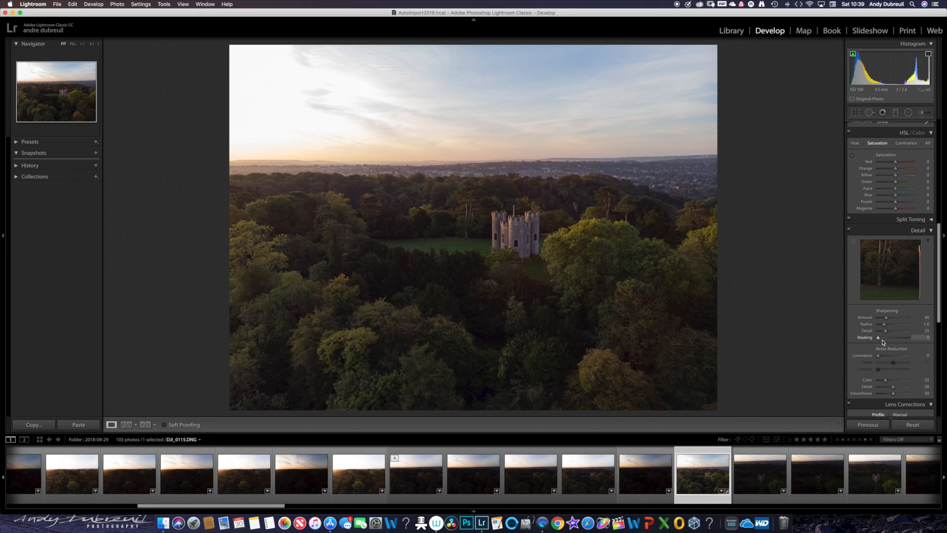
key("alt")
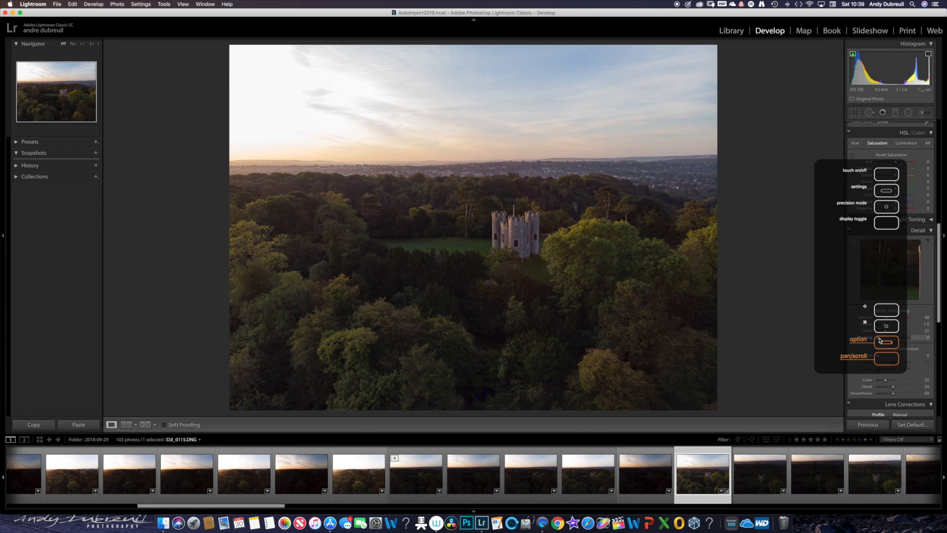
left_click_drag(879, 340, 895, 340)
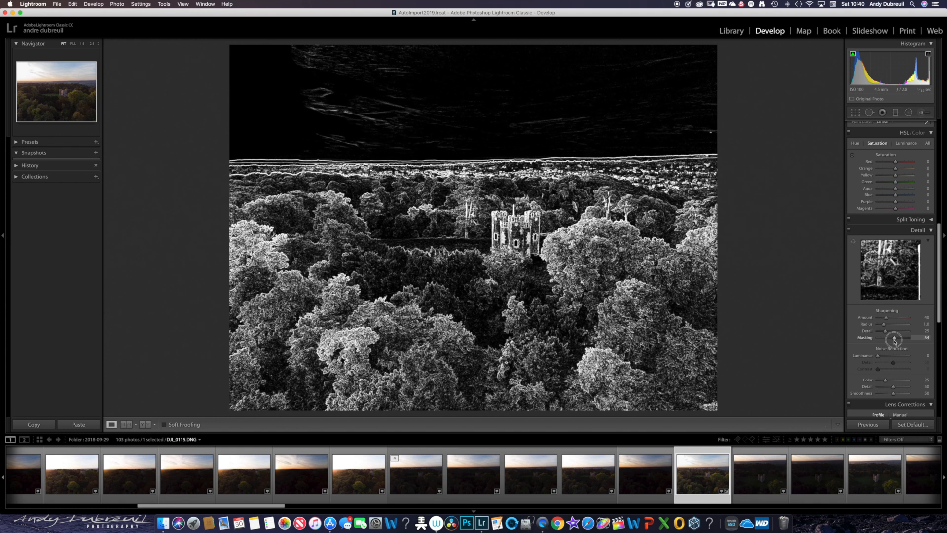
left_click_drag(894, 340, 891, 340)
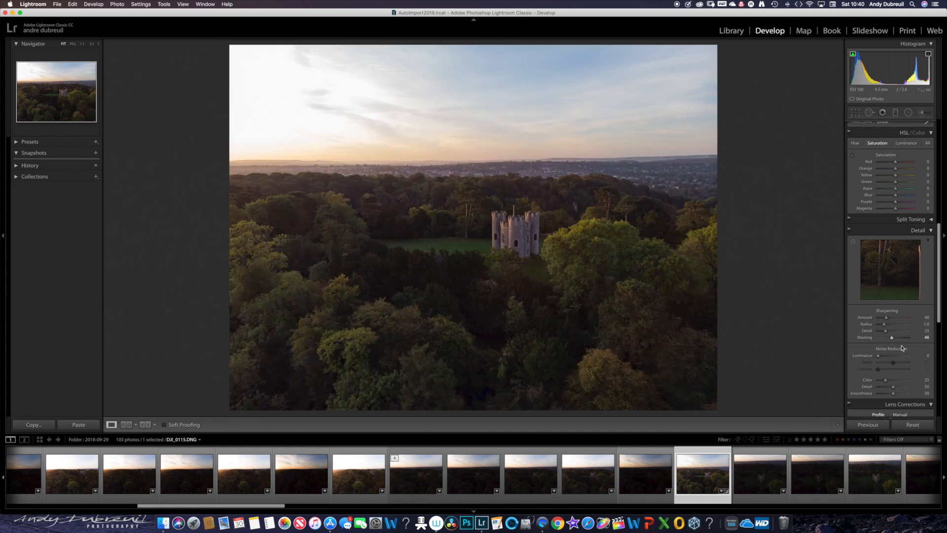
left_click(513, 241)
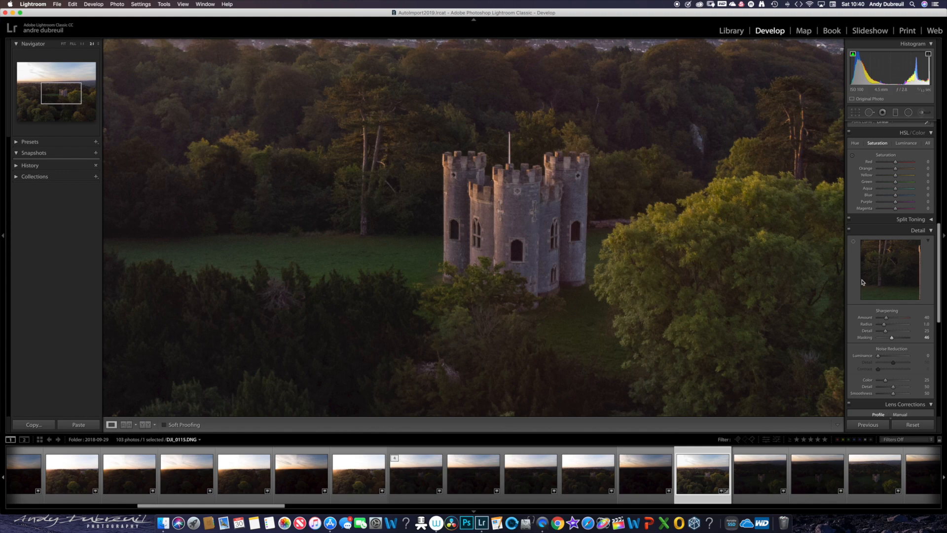
left_click_drag(892, 339, 863, 338)
key("alt")
left_click_drag(879, 340, 894, 340)
left_click(541, 229)
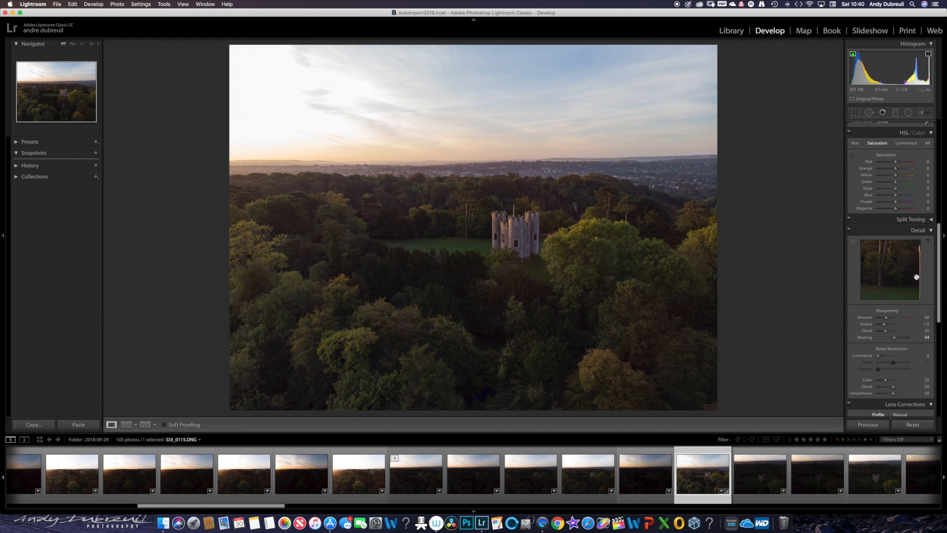
- Darken the warm tones in the HSL Luminance settings with Red at -10, Orange at -9 and Yellow at -8
left_click_drag(939, 295, 944, 198)
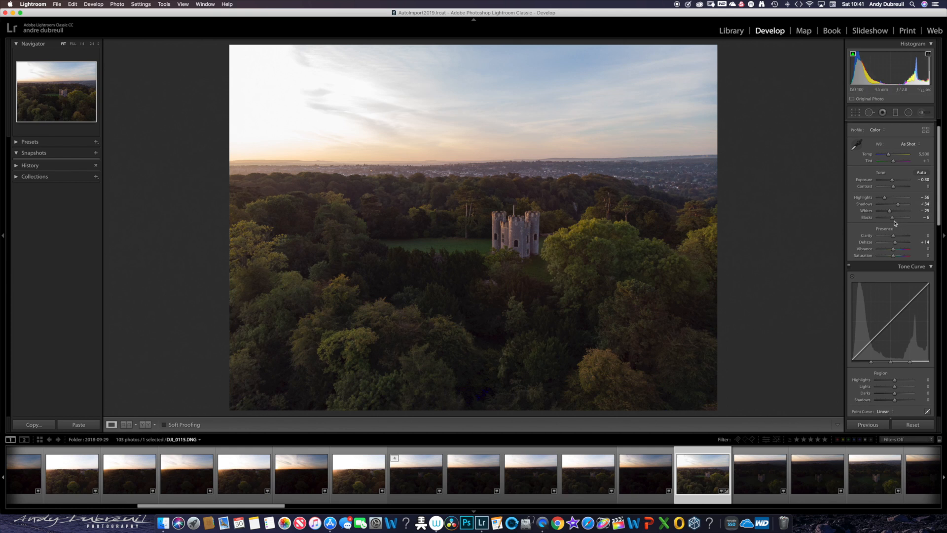
left_click_drag(893, 220, 943, 302)
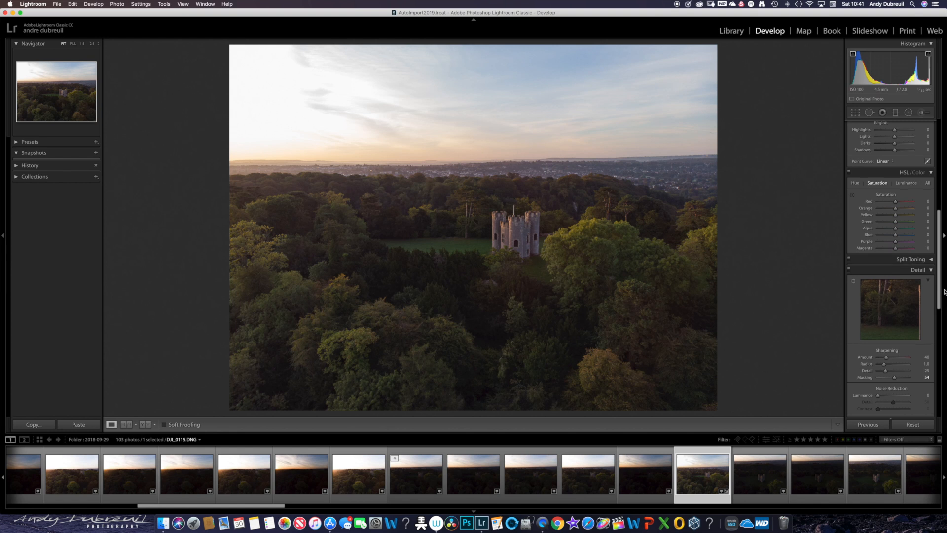
left_click(906, 182)
mouse_move(896, 204)
left_mouse_down()
mouse_move(911, 204)
mouse_move(878, 202)
left_mouse_up()
mouse_move(877, 201)
left_mouse_down()
mouse_move(912, 202)
mouse_move(876, 210)
mouse_move(904, 212)
mouse_move(883, 213)
left_mouse_up()
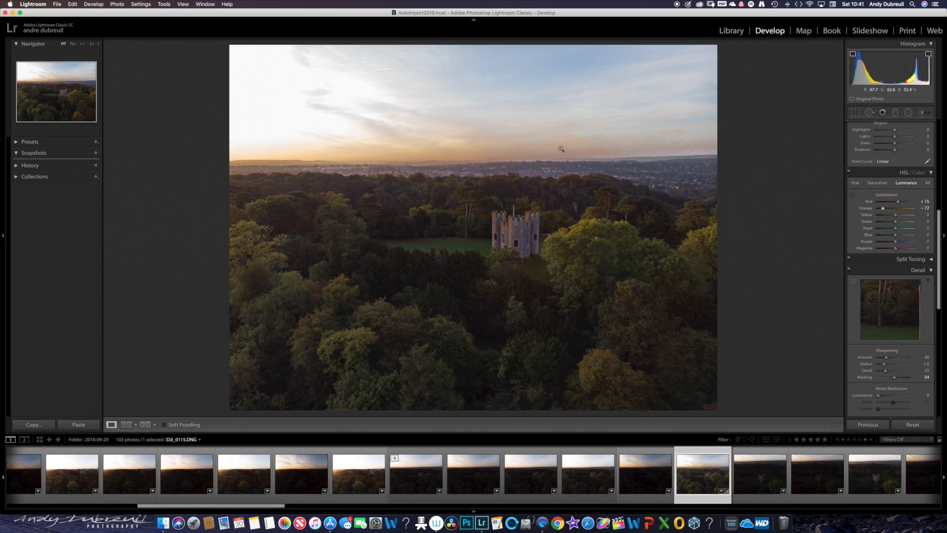
mouse_move(883, 211)
left_mouse_down()
mouse_move(897, 203)
mouse_move(888, 203)
mouse_move(893, 217)
left_mouse_up()
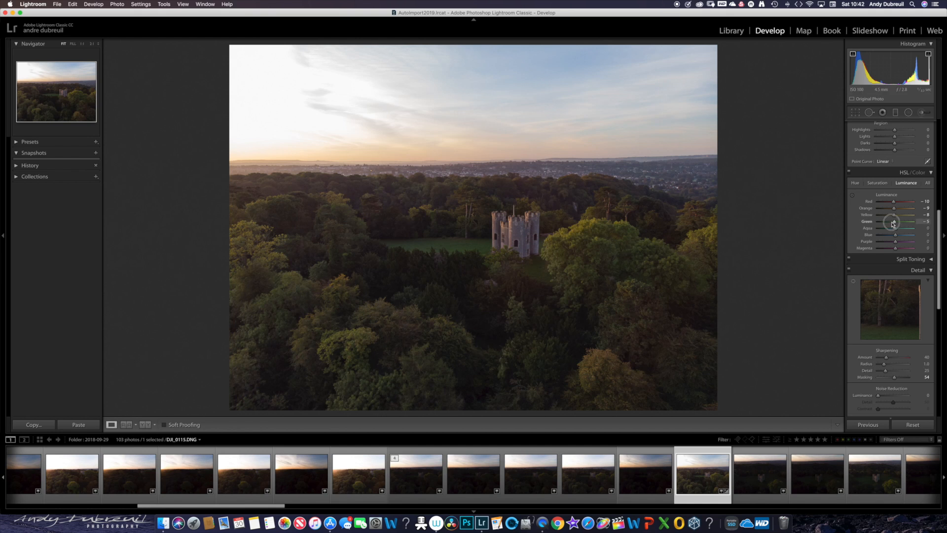
- Set the HSL Luminance of Green to -11, Aqua to -3, Blue to -9, Purple to -6 and Magenta to -4
left_click_drag(892, 223, 870, 223)
left_click_drag(890, 224, 871, 230)
left_click_drag(902, 227, 902, 227)
left_click_drag(896, 230, 879, 236)
mouse_move(884, 230)
left_mouse_down()
mouse_move(907, 233)
mouse_move(896, 233)
left_mouse_up()
mouse_move(896, 238)
left_mouse_down()
mouse_move(867, 244)
mouse_move(895, 243)
left_mouse_up()
left_click_drag(883, 247, 858, 249)
left_click_drag(878, 248, 896, 250)
- Inspect the sky and horizon up close for noise and set the Noise Reduction Luminance to 13
left_click_drag(938, 244, 939, 272)
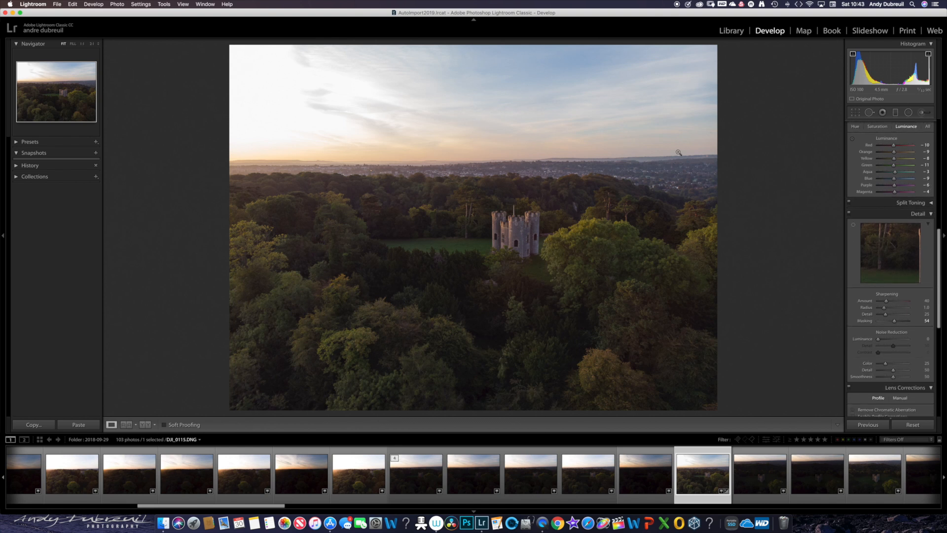
left_click(524, 94)
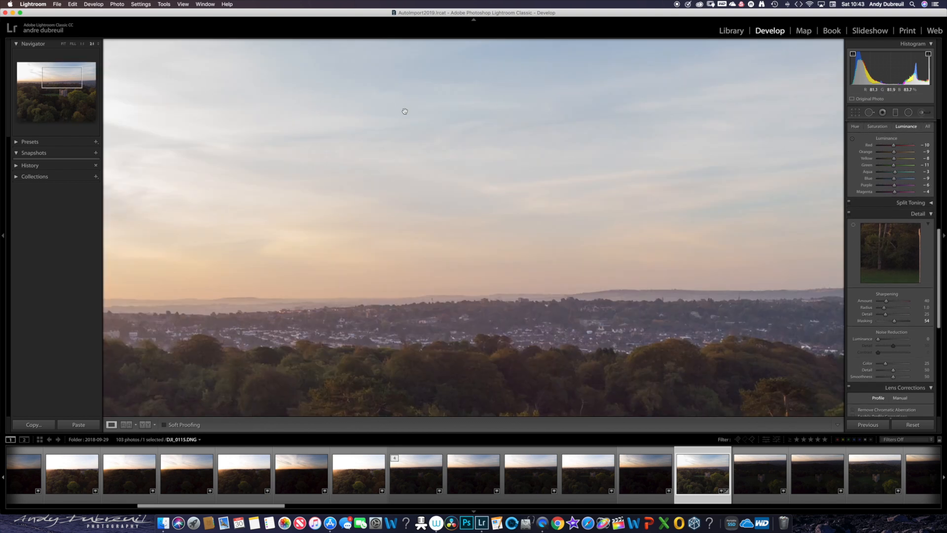
left_click_drag(377, 114, 705, 203)
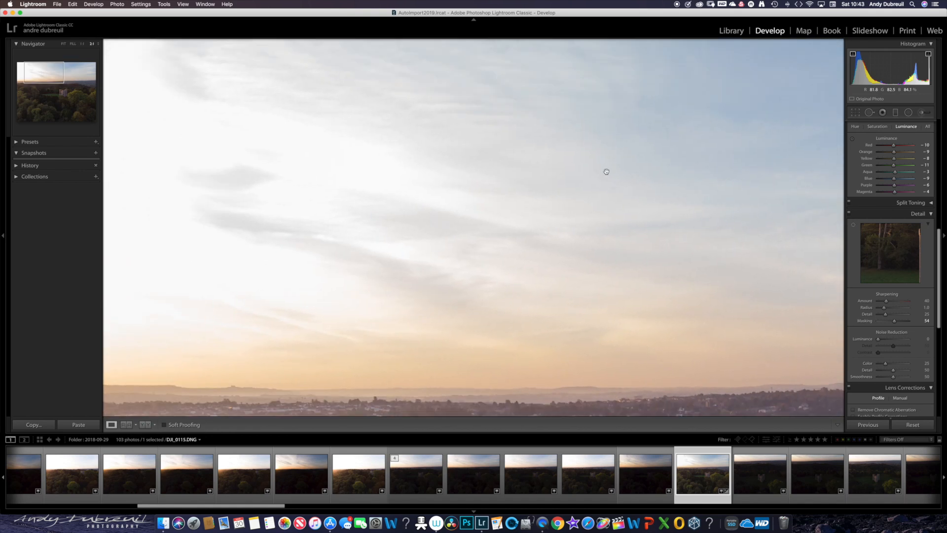
left_click_drag(501, 167, 514, 116)
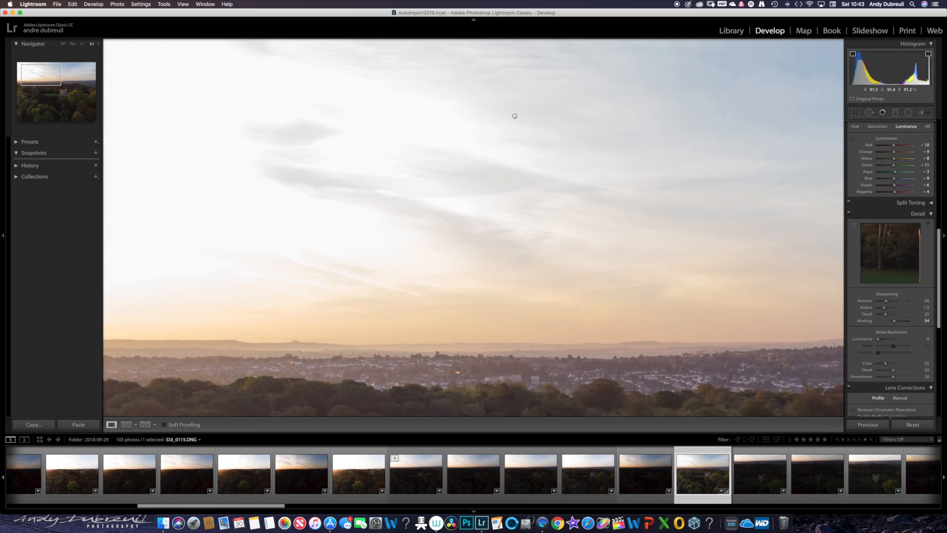
left_click_drag(554, 209, 540, 173)
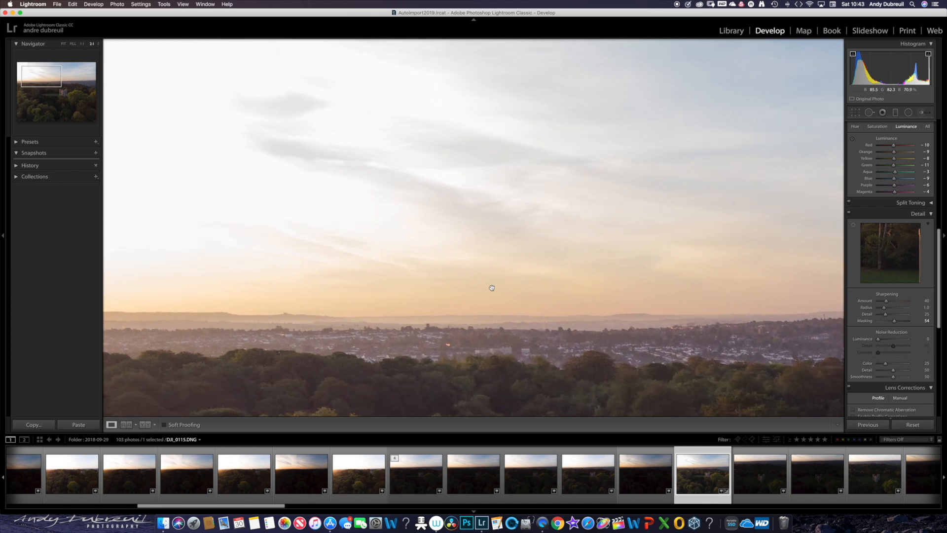
left_click_drag(554, 247, 477, 279)
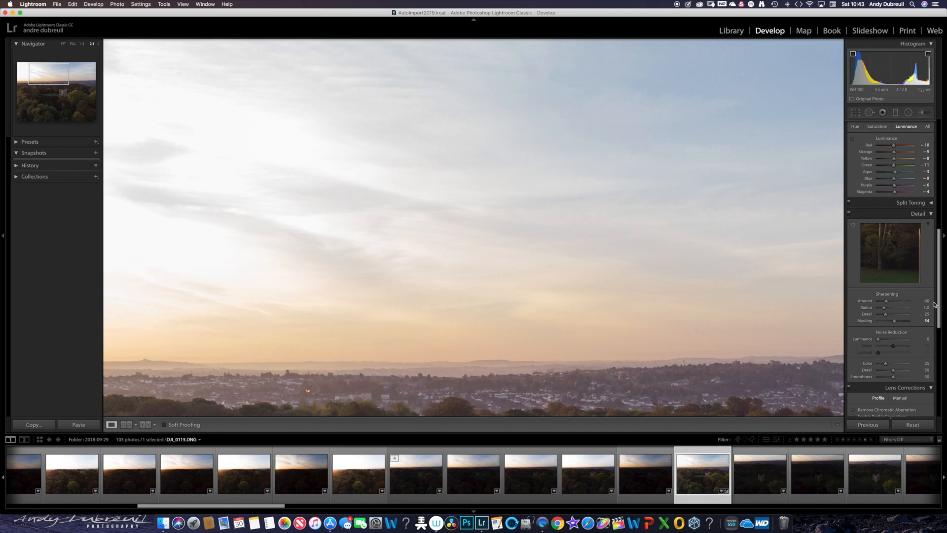
left_click_drag(937, 308, 938, 313)
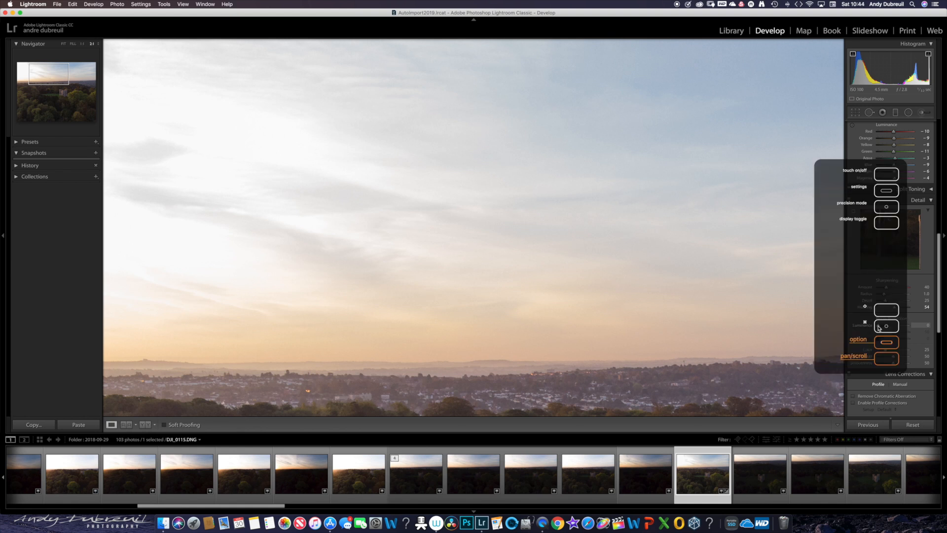
key("alt")
left_click_drag(878, 327, 881, 327)
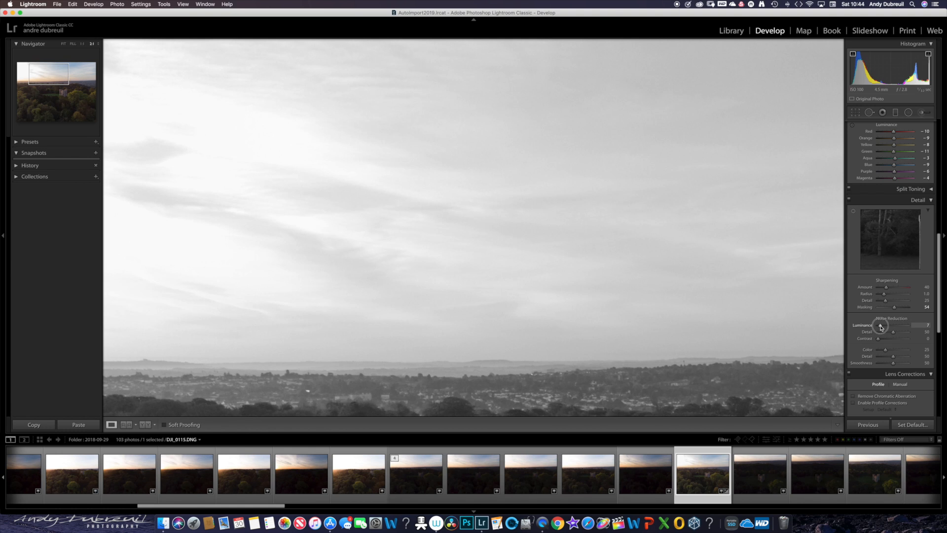
left_click_drag(880, 327, 882, 327)
left_click_drag(881, 327, 883, 327)
left_click(614, 316)
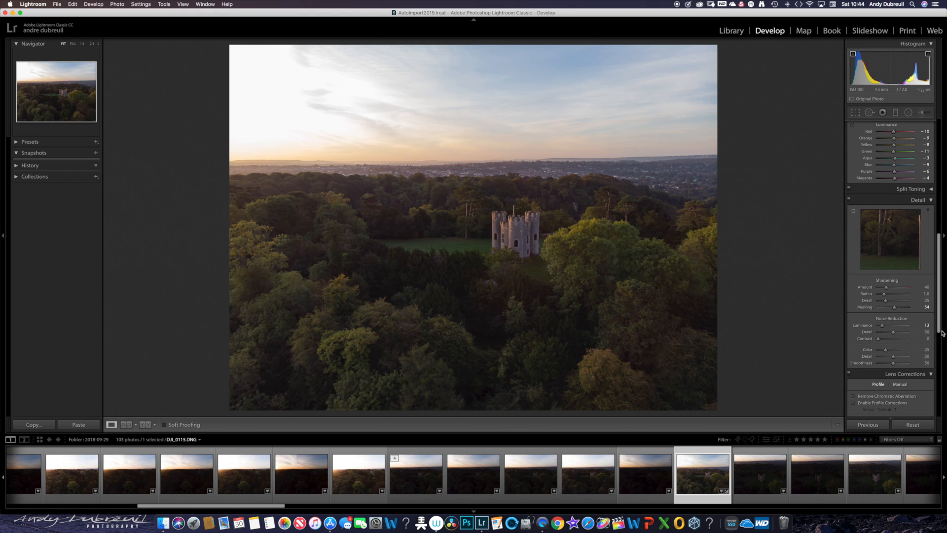
- Turn on Remove Chromatic Aberration and Enable Profile Corrections for the photo
left_click_drag(939, 325, 942, 358)
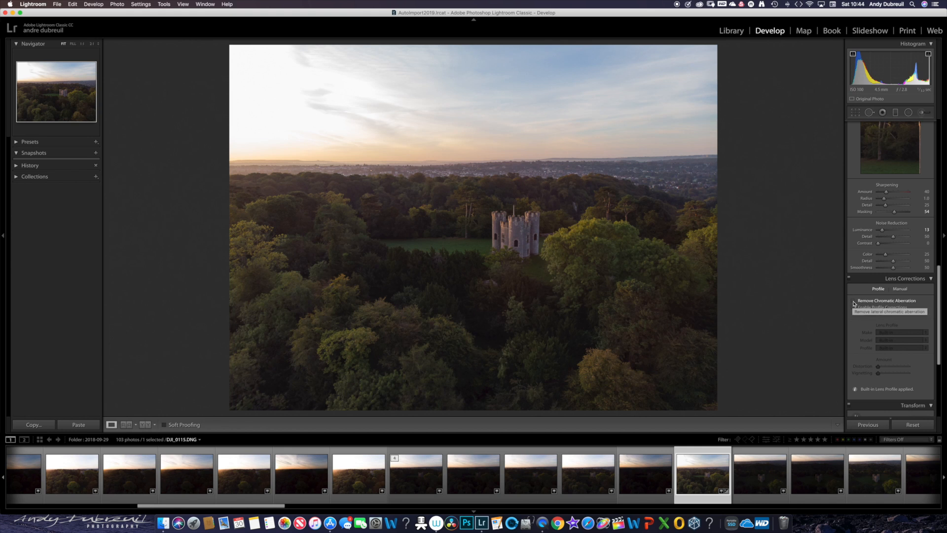
left_click(854, 303)
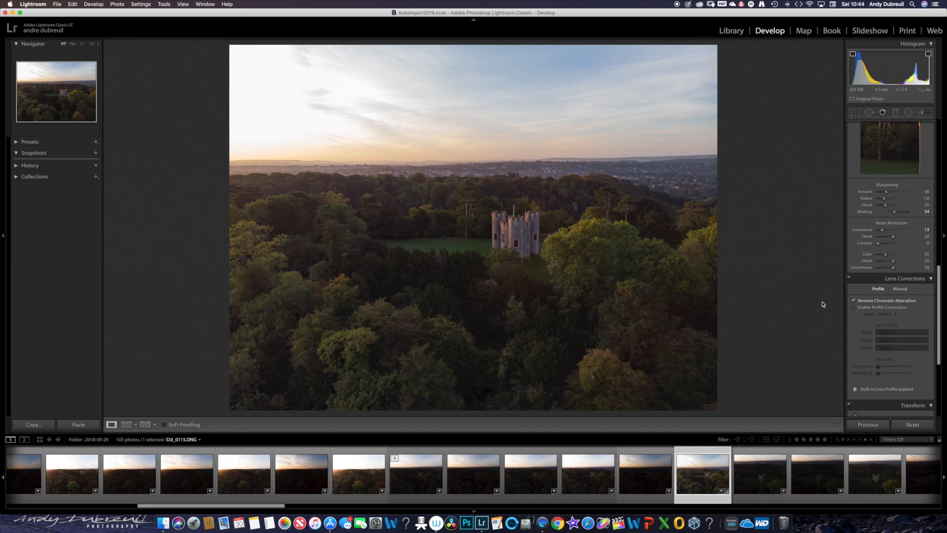
left_click(853, 309)
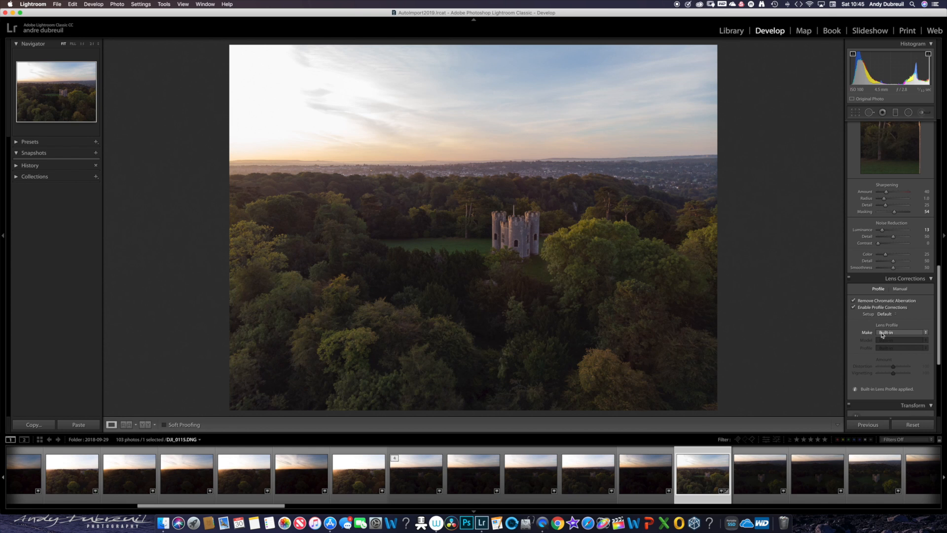
- Choose DJI as the lens profile make and compare the photo with profile corrections off and on
left_click(882, 333)
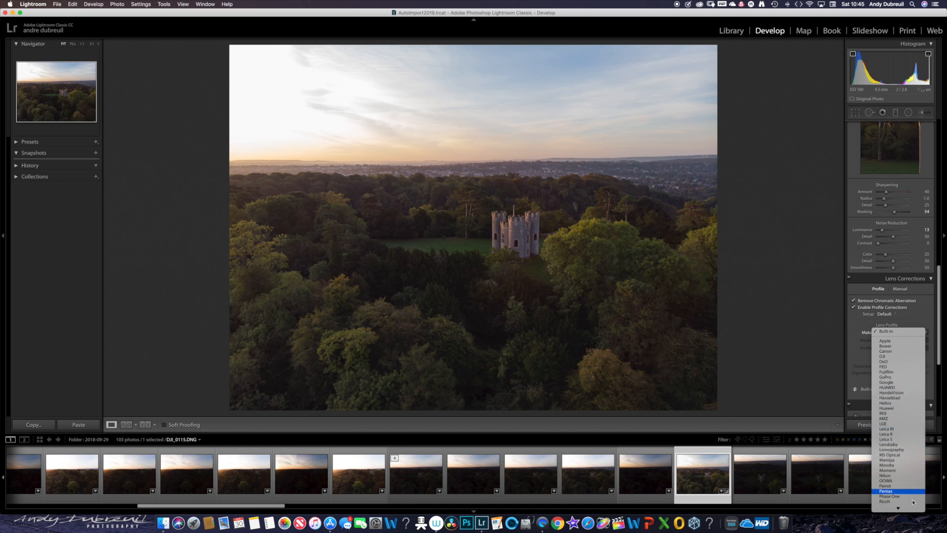
mouse_move(913, 509)
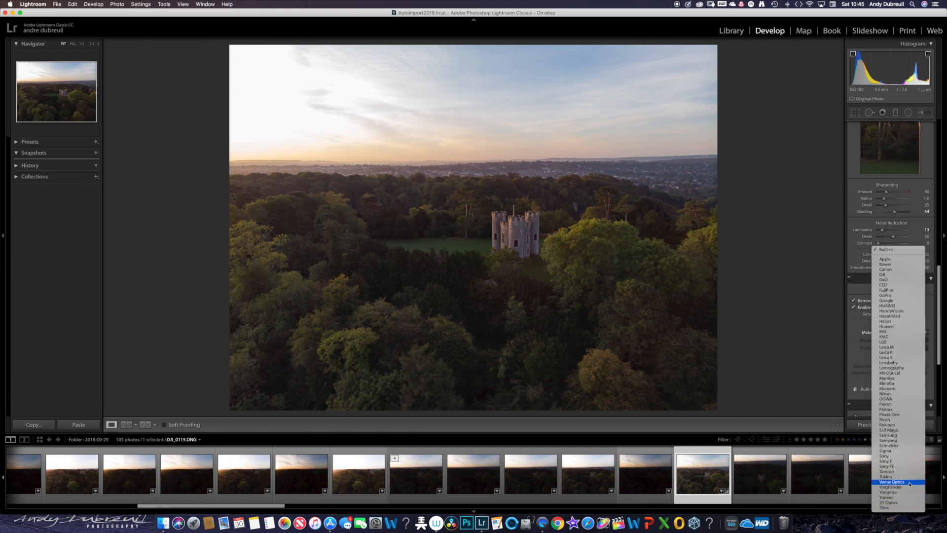
left_click(893, 275)
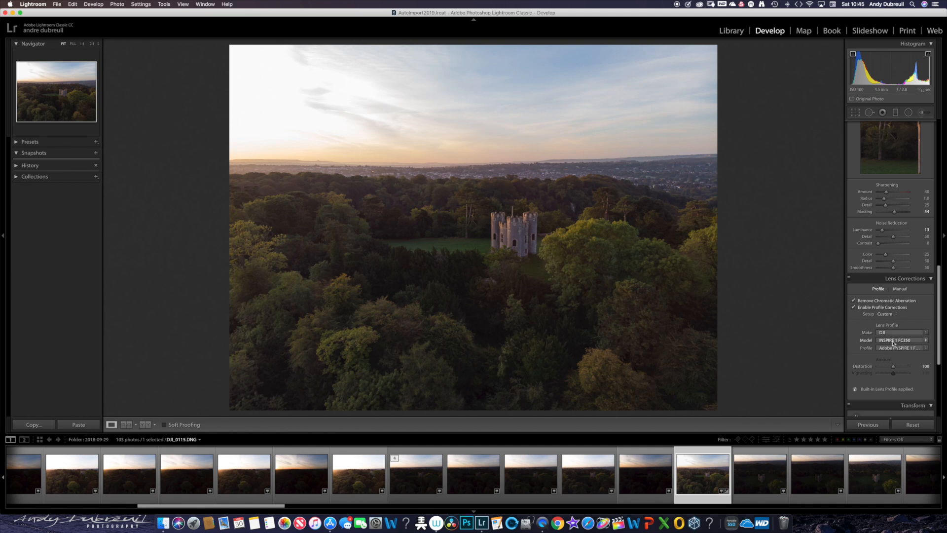
left_click(853, 307)
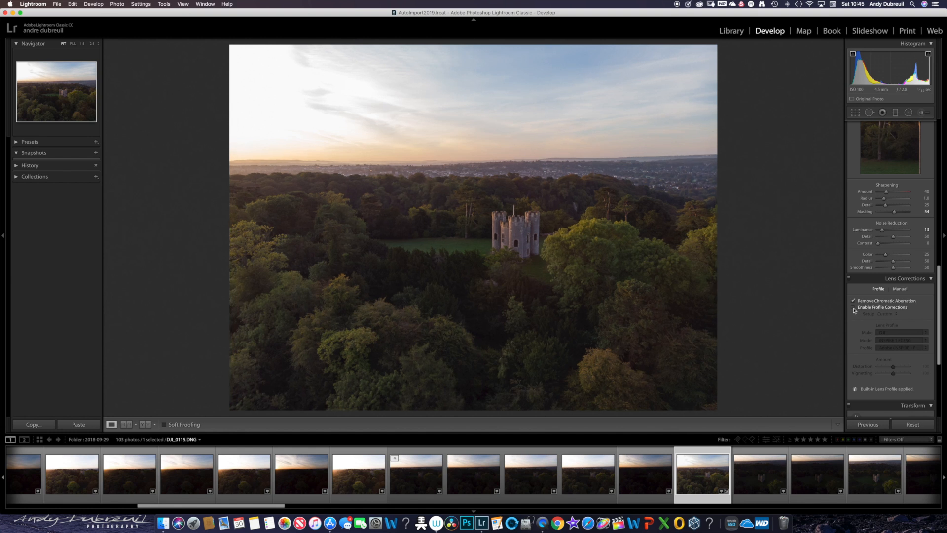
left_click(854, 309)
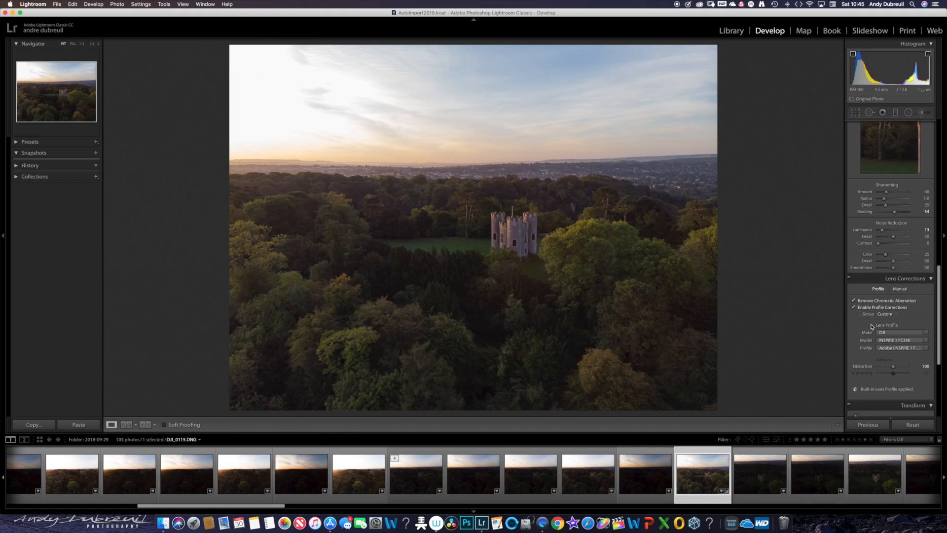
- Try the DJI lens profile models PHANTOM 3 FC300S, INSPIRE 1 FC350, PHANTOM 4 FC330 and PHANTOM VISION FC200 on the photo
left_click(889, 344)
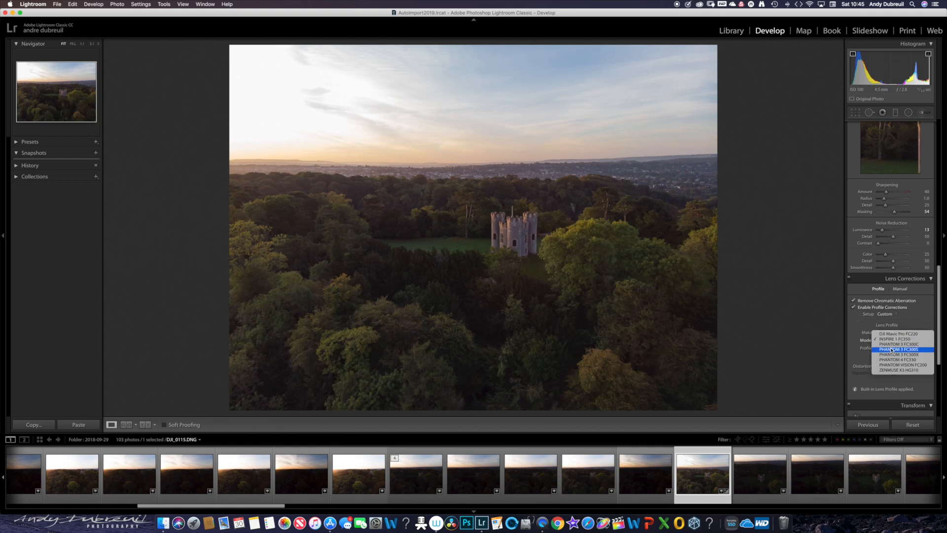
left_click(891, 349)
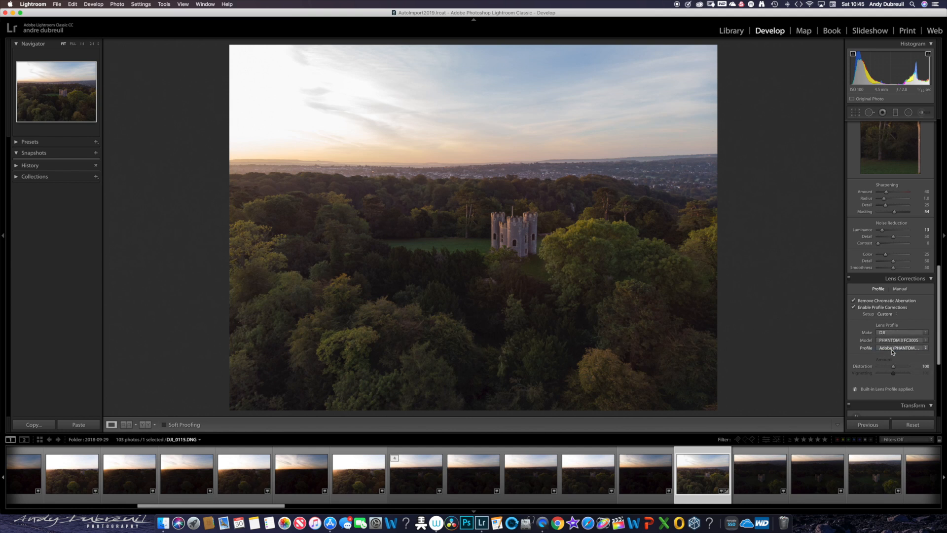
left_click(888, 340)
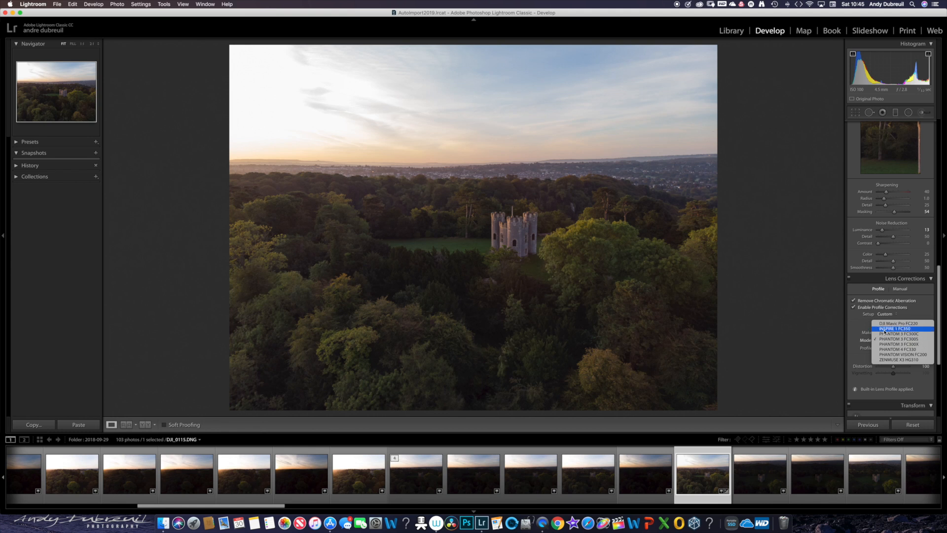
left_click(884, 328)
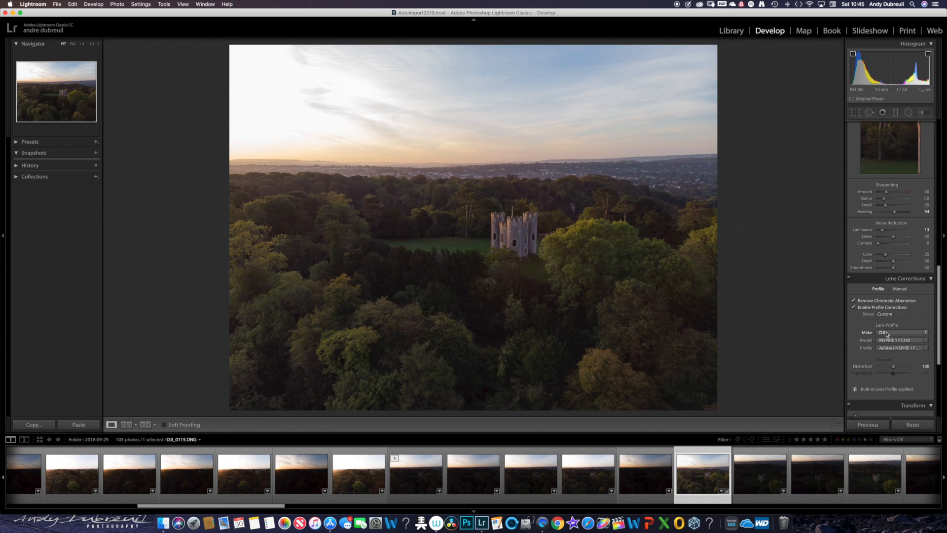
left_click(887, 339)
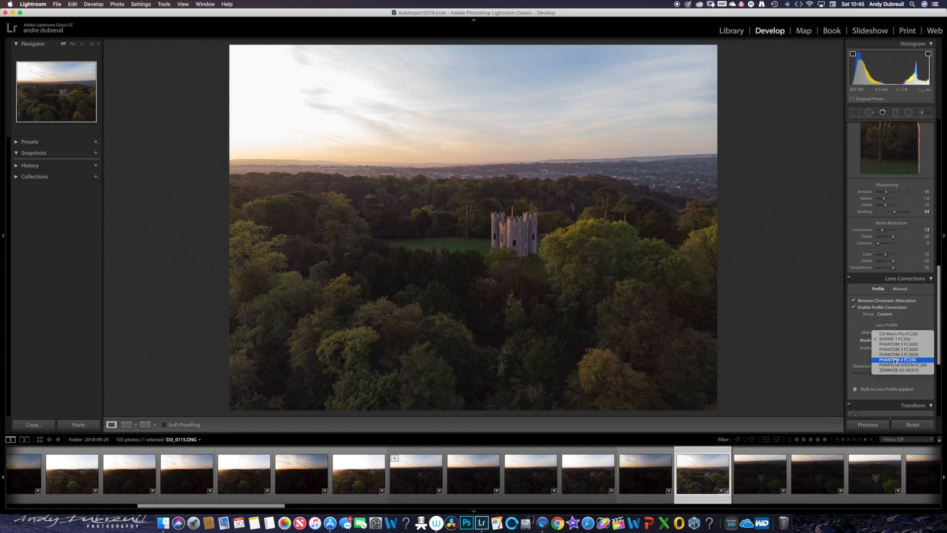
left_click(895, 360)
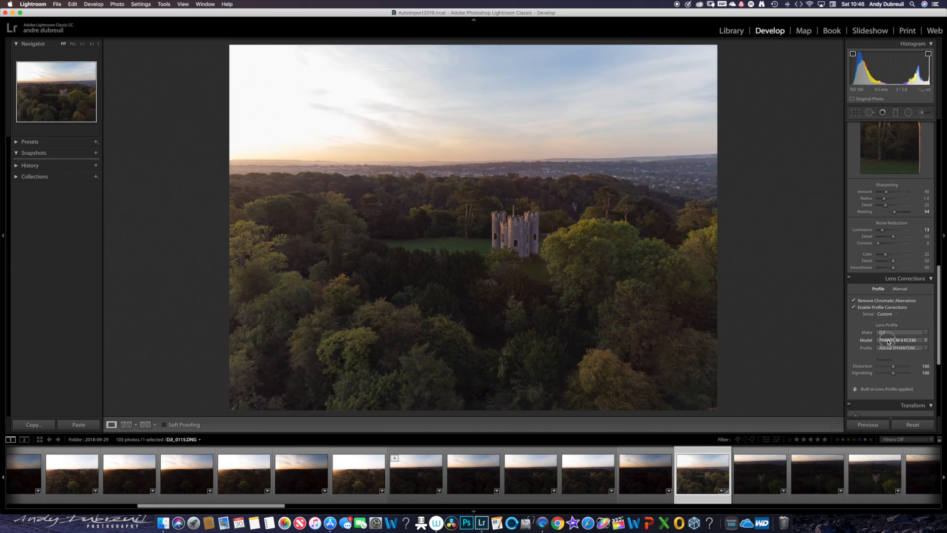
left_click(888, 340)
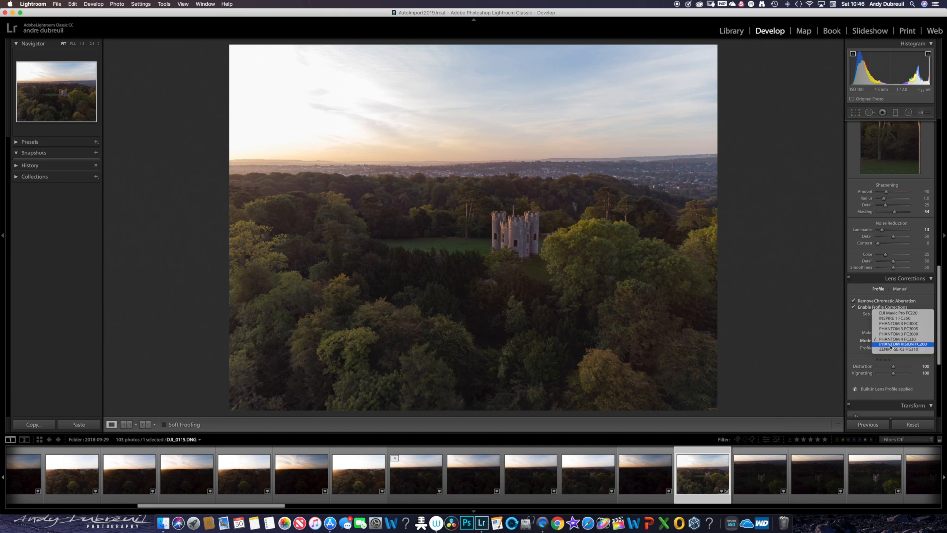
left_click(891, 345)
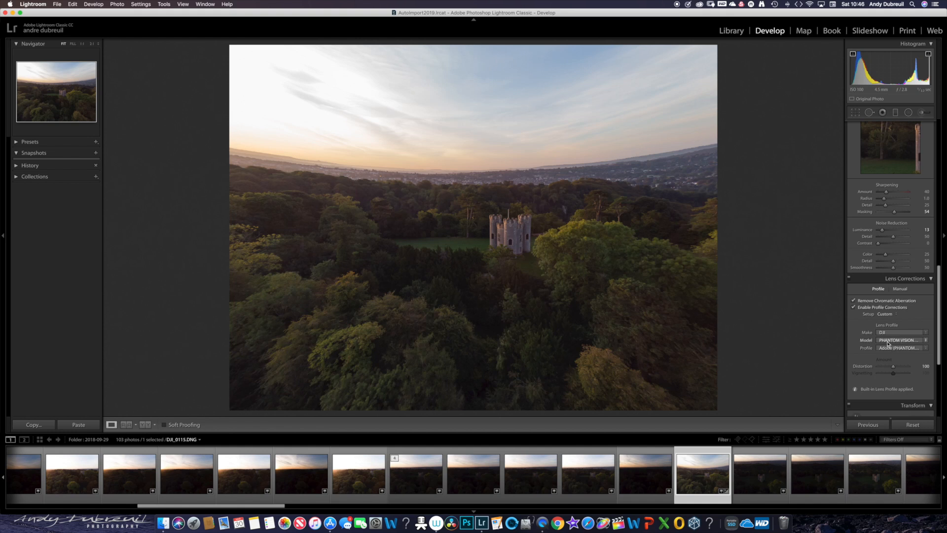
- Check the photo with the INSPIRE 1 FC350 lens profile and settle on PHANTOM 3 FC300S as the model
left_click(887, 343)
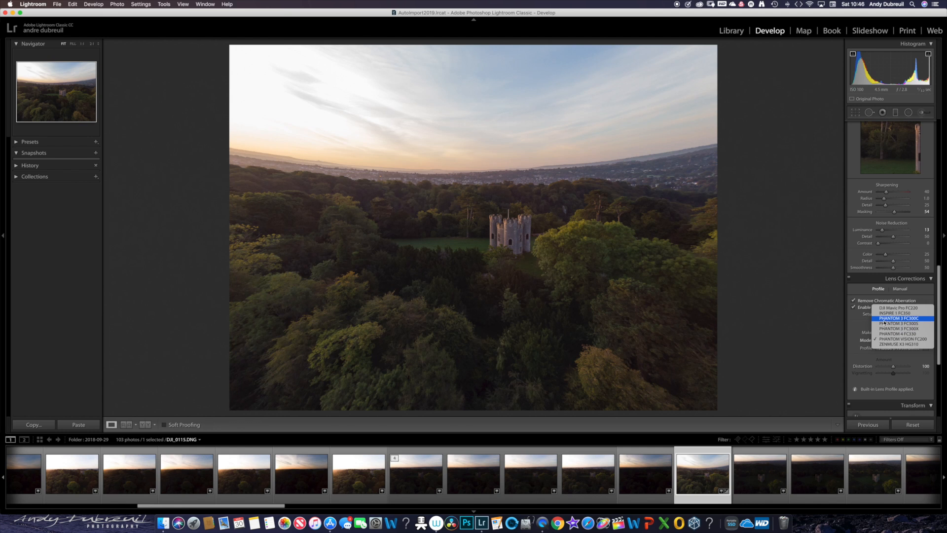
left_click(883, 314)
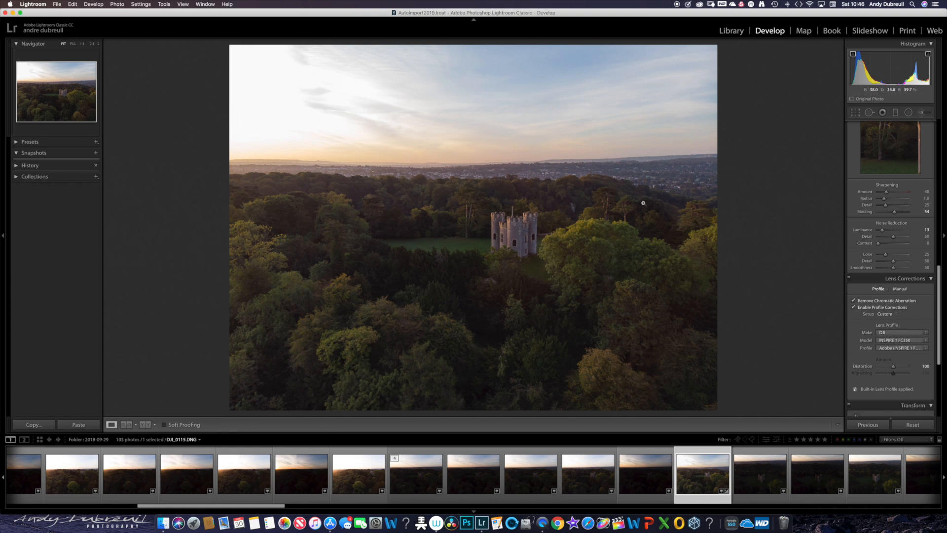
left_click(885, 342)
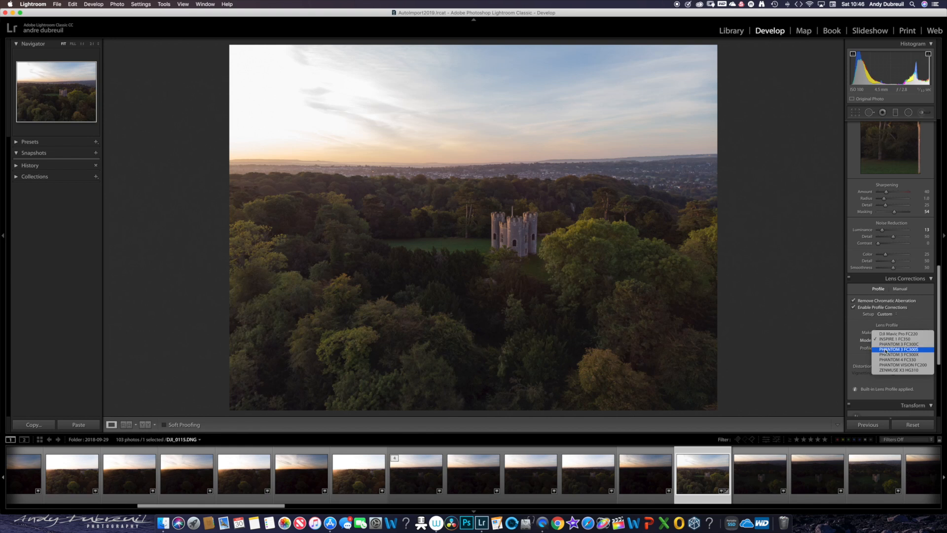
left_click(886, 349)
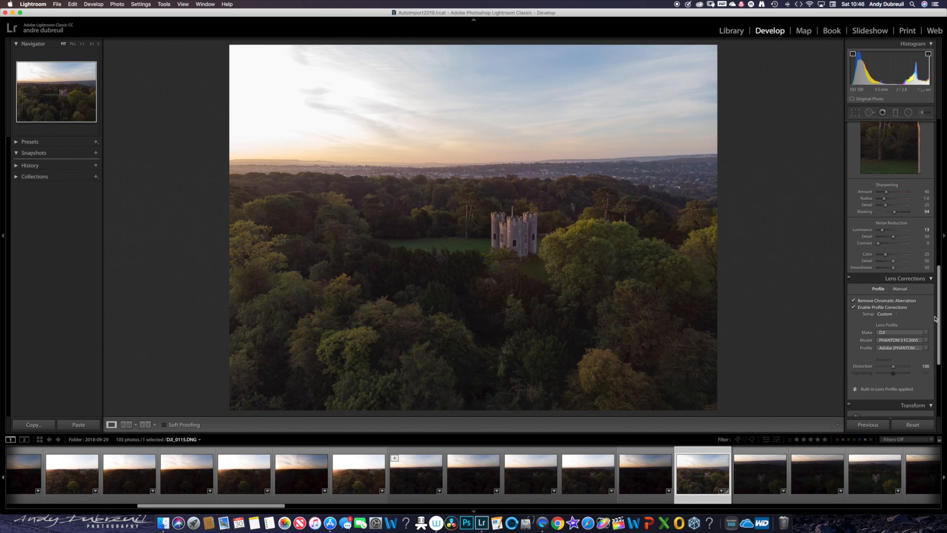
- Try the Vertical perspective correction in both directions and set Transform Vertical to -18
left_click_drag(935, 318, 942, 355)
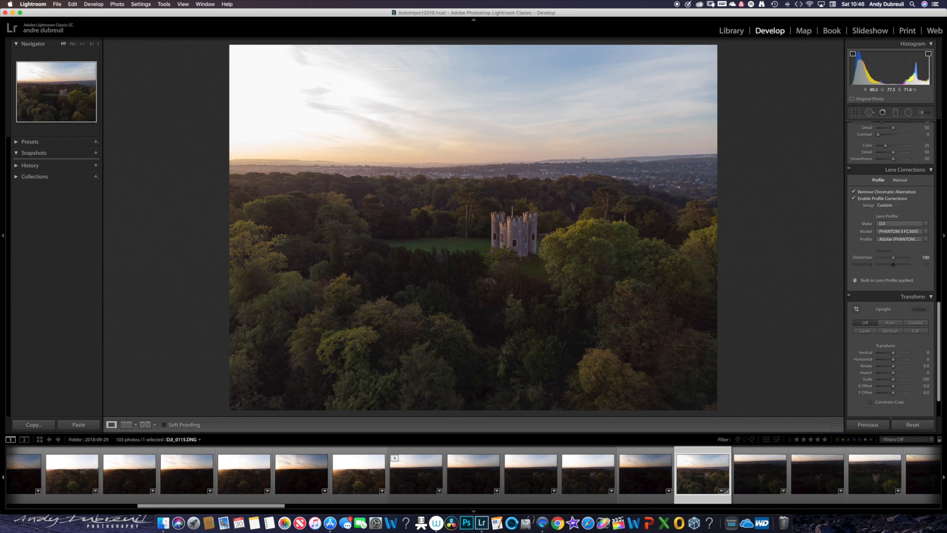
left_click(893, 353)
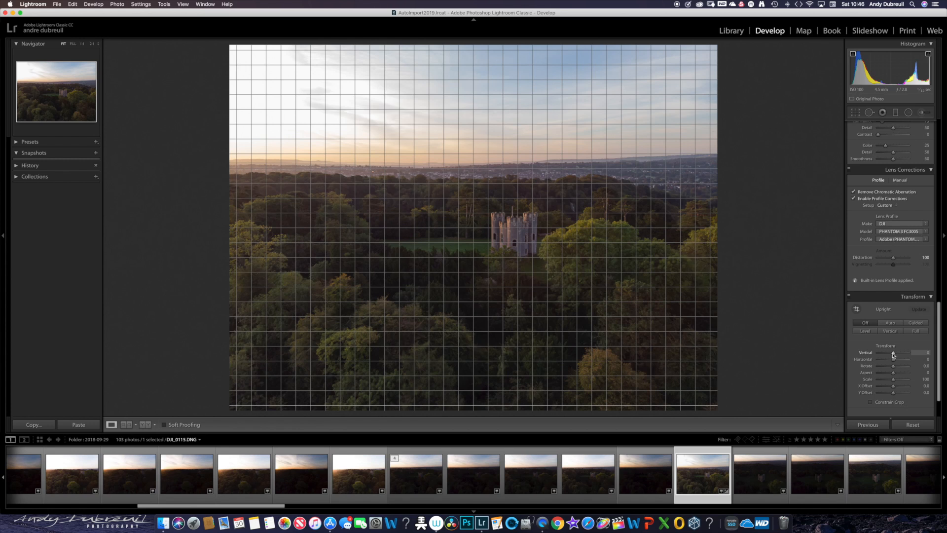
left_click_drag(893, 353, 889, 354)
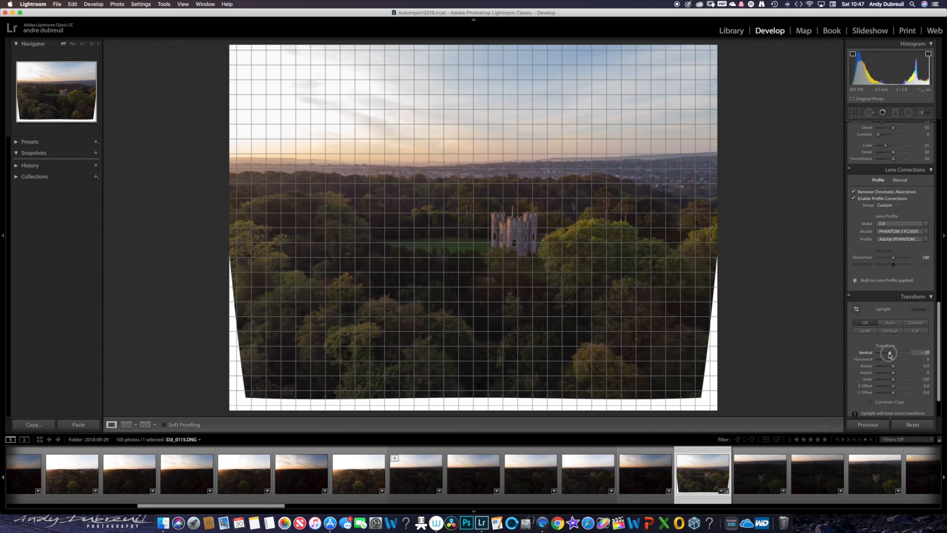
left_click_drag(890, 354, 898, 354)
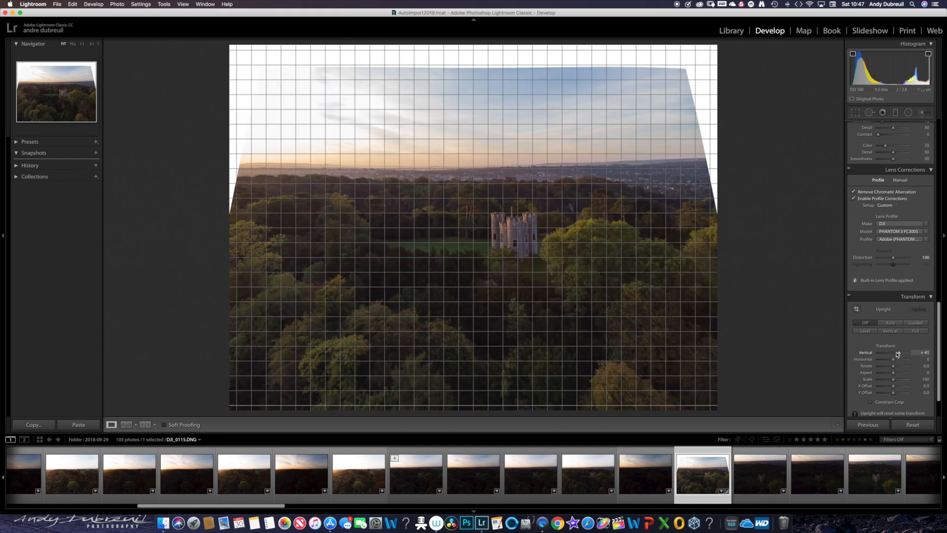
left_click_drag(897, 353, 889, 353)
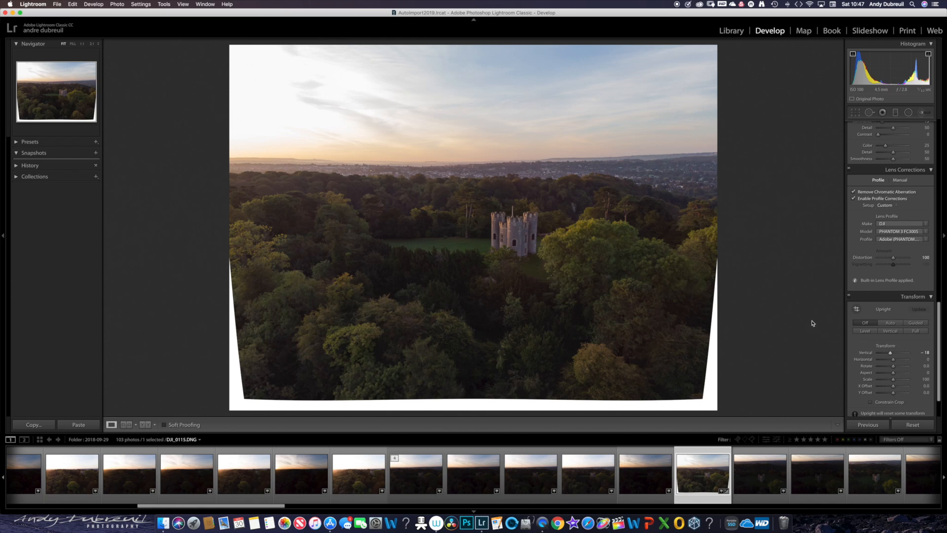
- Crop the photo at its original aspect ratio, positioning the image to exclude the white edges along its sides and bottom
left_click(856, 113)
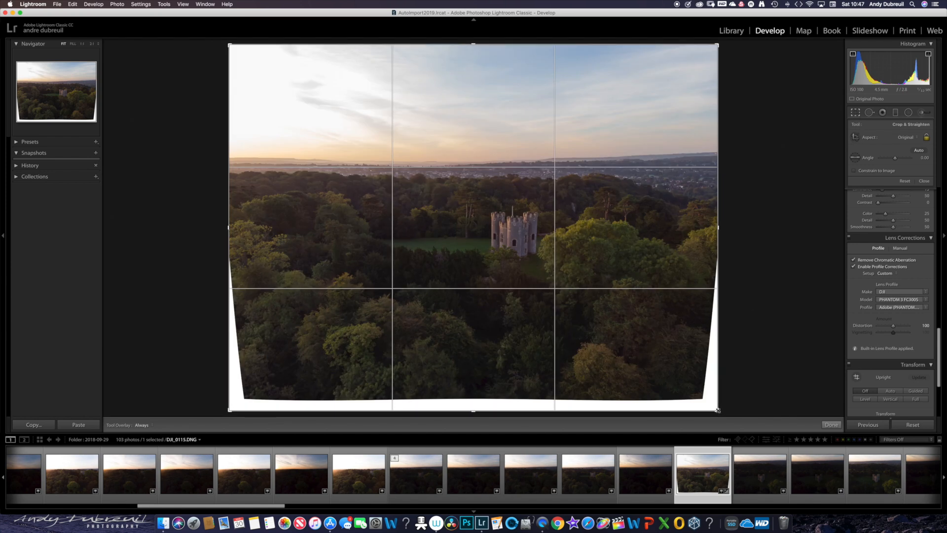
left_click_drag(718, 410, 710, 404)
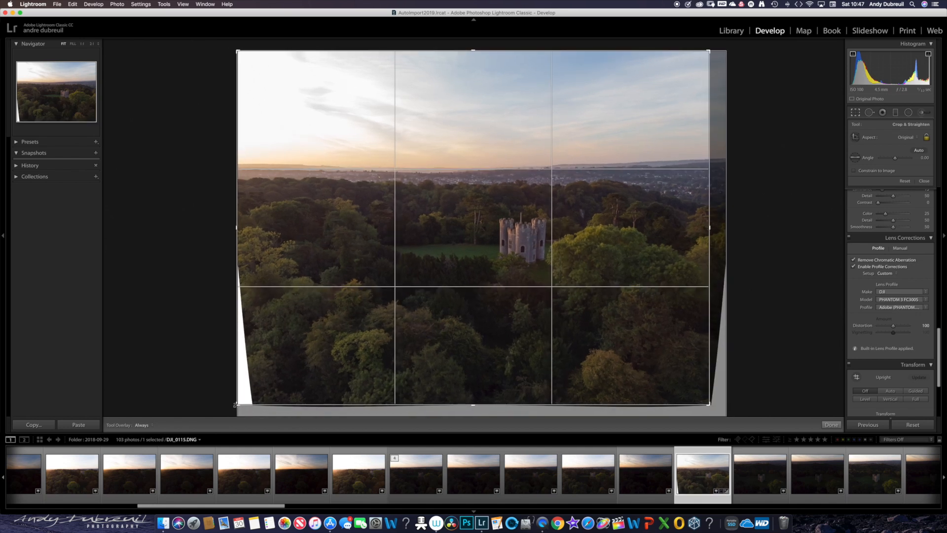
left_click_drag(237, 403, 247, 399)
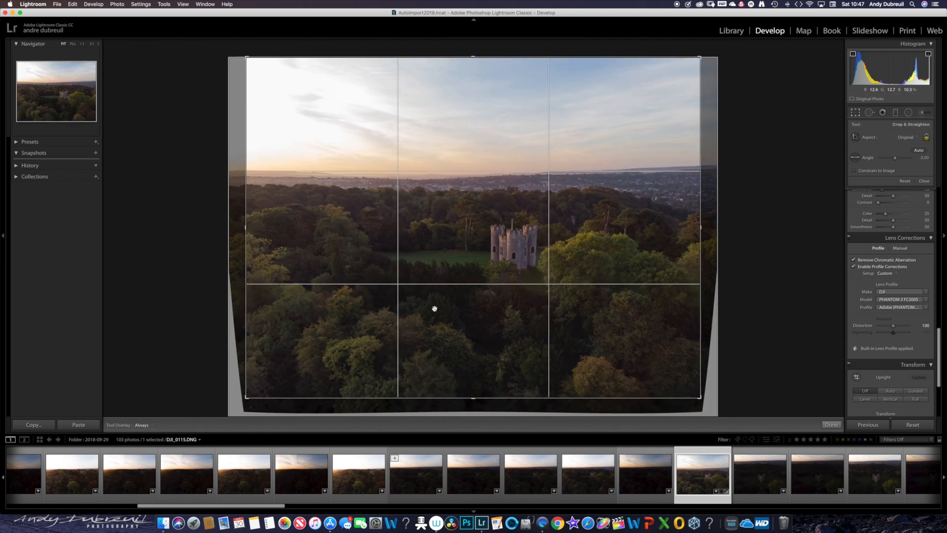
mouse_move(434, 310)
left_mouse_down()
mouse_move(434, 321)
mouse_move(435, 292)
mouse_move(437, 300)
left_mouse_up()
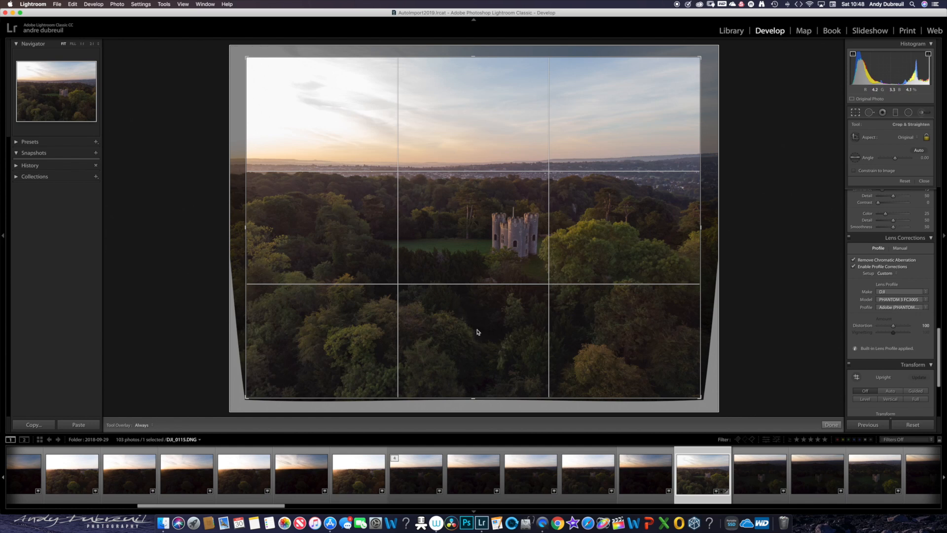
key("Return")
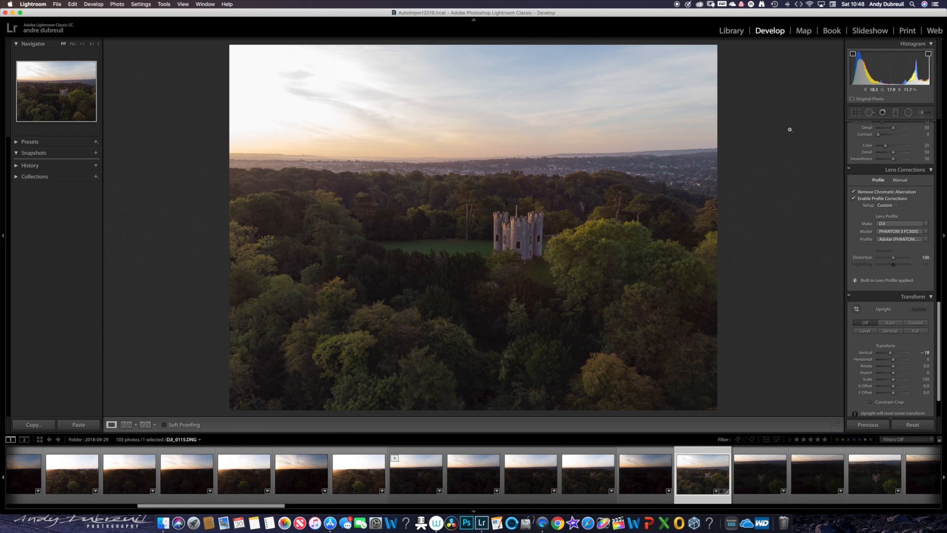
- Straighten the horizon by rotating the crop to an angle of -1.01
left_click(856, 113)
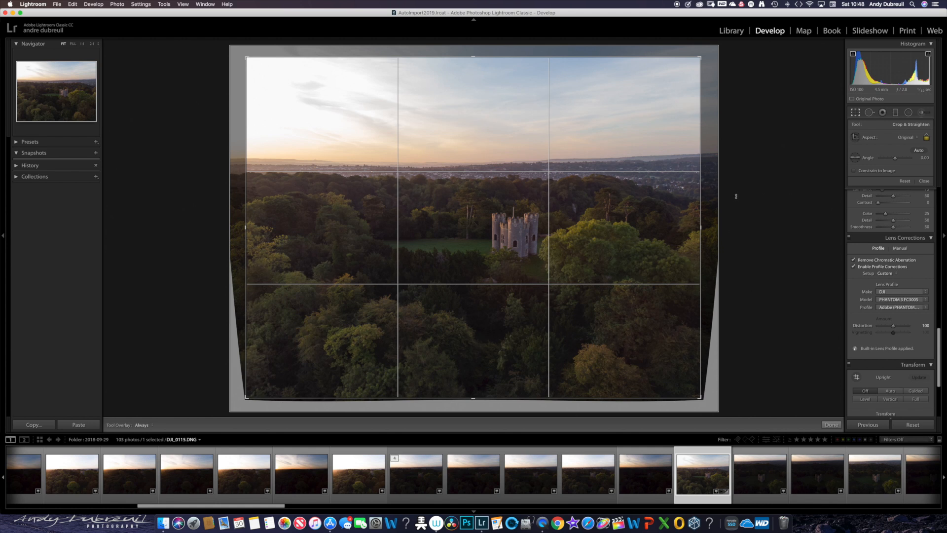
left_click_drag(735, 195, 737, 196)
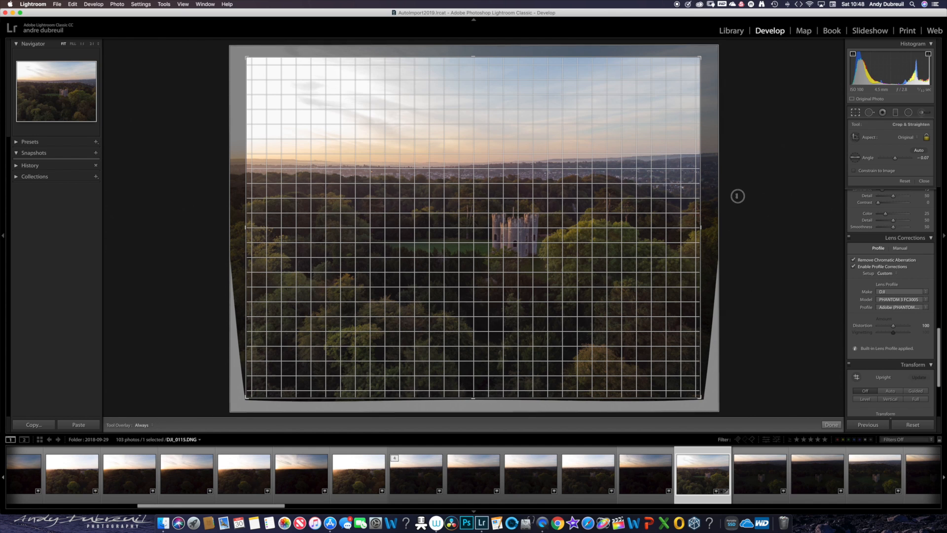
left_click_drag(737, 196, 738, 188)
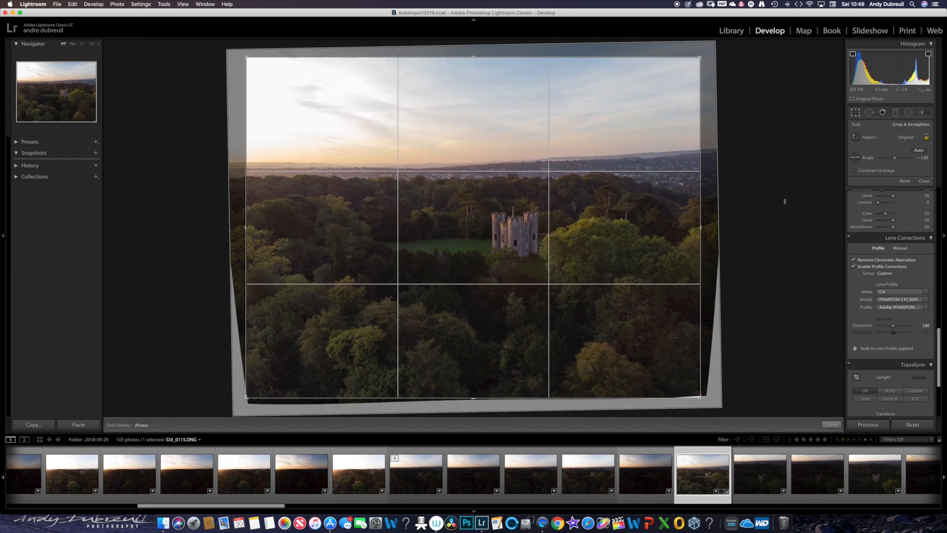
key("Return")
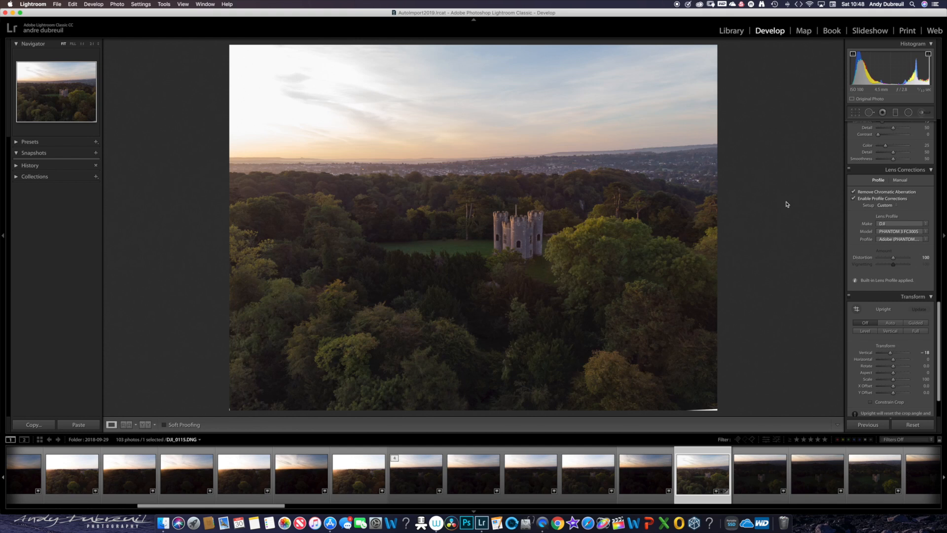
- Tighten the crop slightly and reposition the photo inside it to remove the white sliver at the lower-right corner
left_click(855, 113)
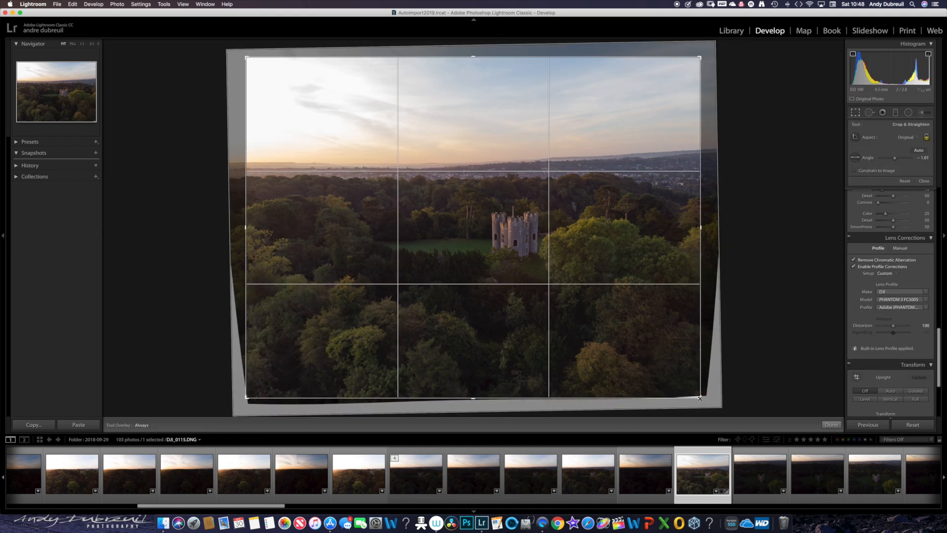
left_click_drag(700, 397, 699, 388)
left_click_drag(608, 353, 602, 355)
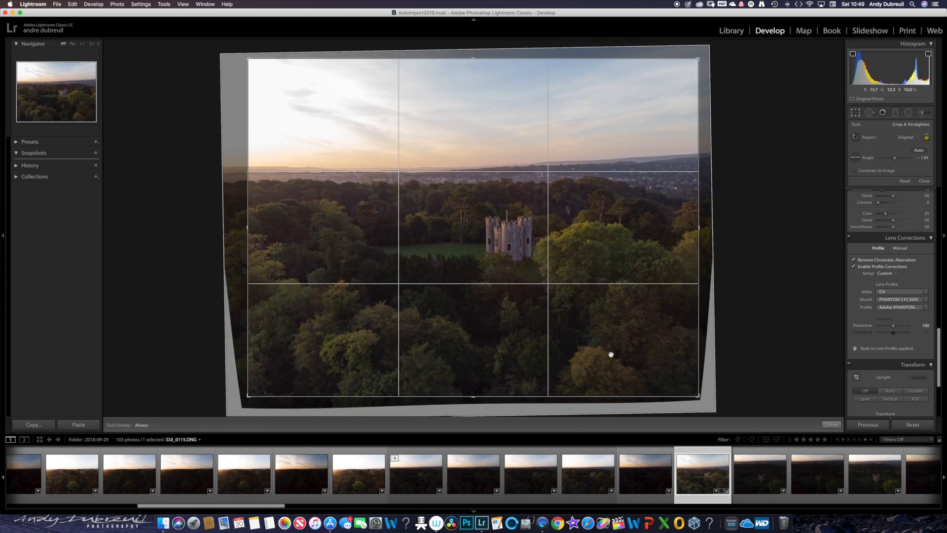
key("Return")
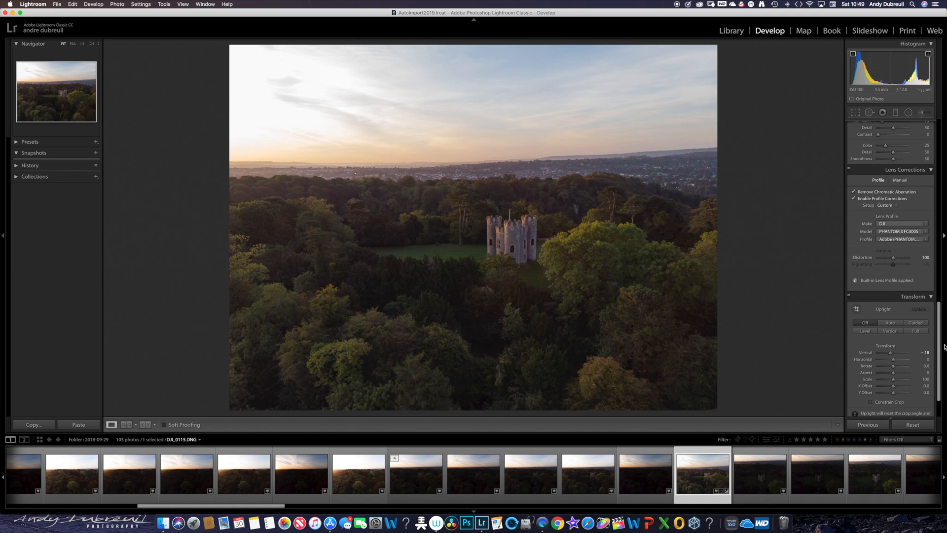
left_click(677, 5)
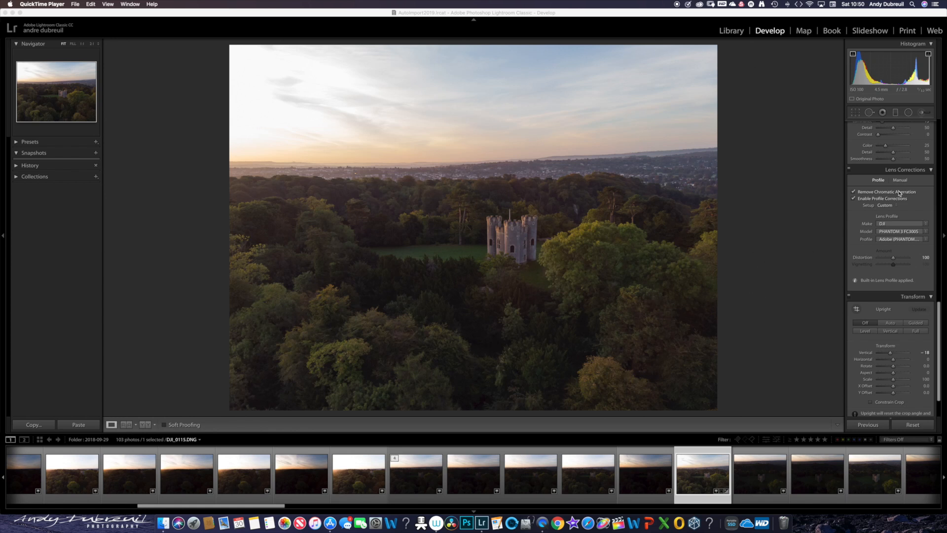
- Activate Spot Removal in Heal mode and set the brush Size to 73 and Feather to 20
left_click_drag(939, 315, 941, 129)
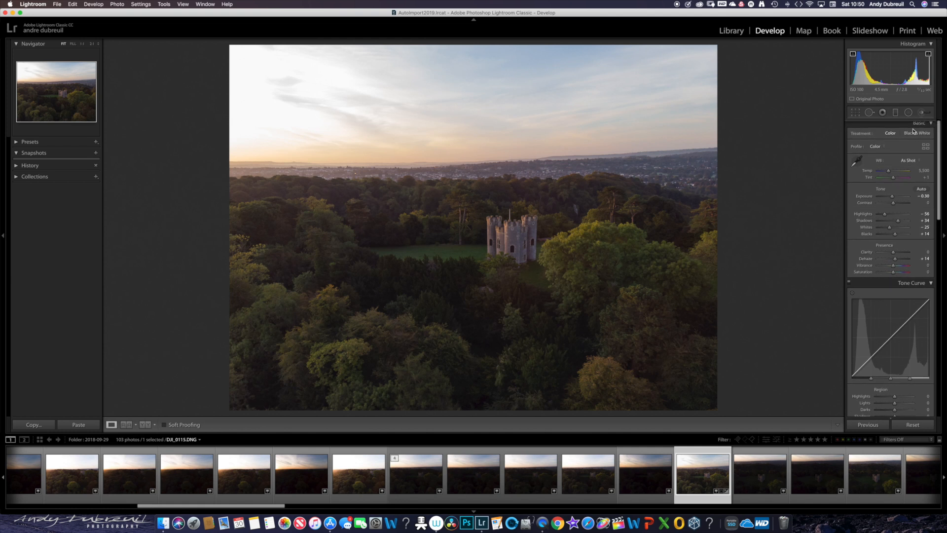
left_click(869, 113)
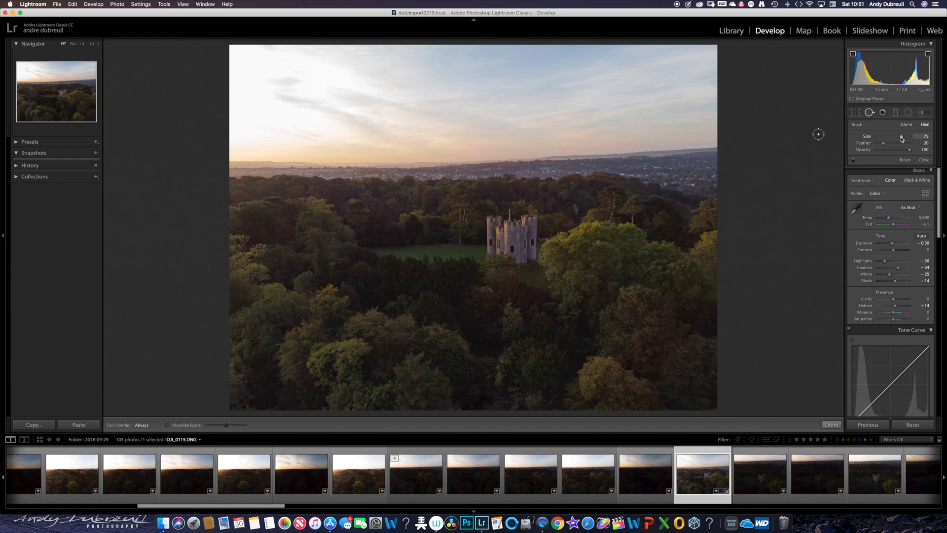
left_click_drag(901, 138, 885, 146)
double_click(884, 144)
left_click_drag(879, 144, 886, 145)
left_click_drag(901, 138, 902, 139)
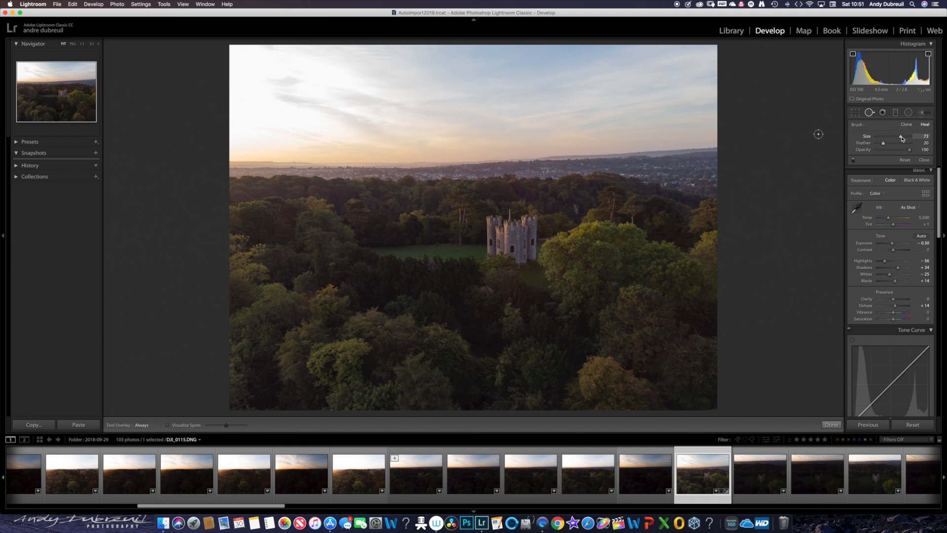
- Try healing the flagpole on top of the castle, sample from the trees beside it, and delete the healing spot
left_click(510, 212)
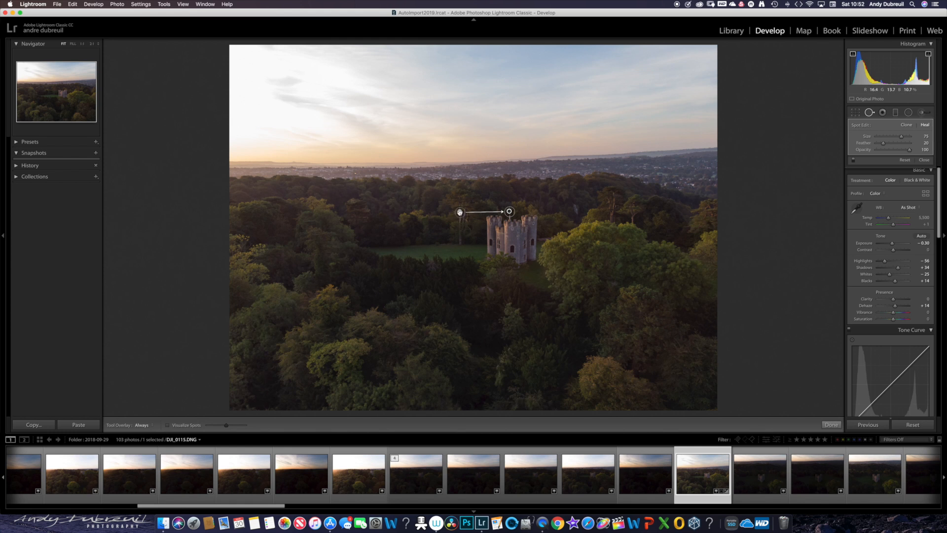
left_click_drag(460, 212, 523, 208)
key("Delete")
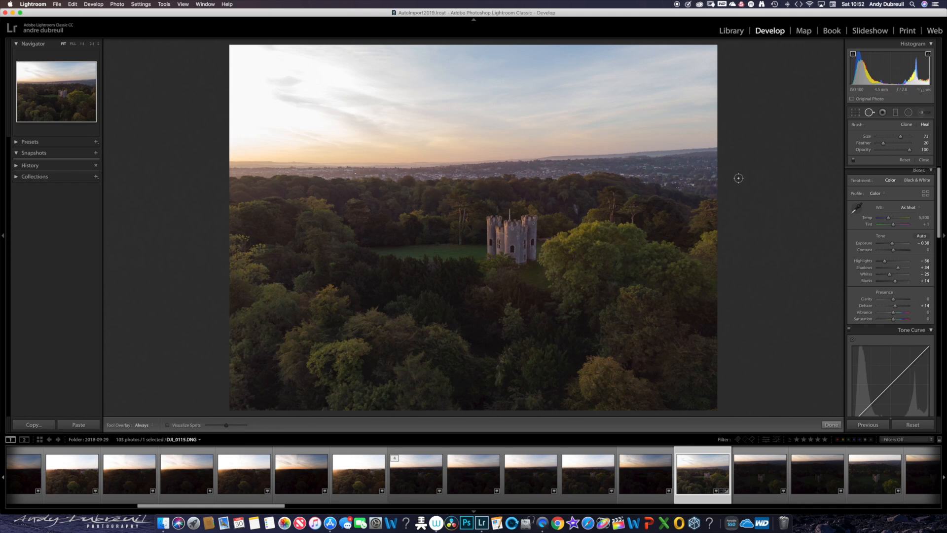
- Try healing the flagpole on top of the castle with a Spot Removal Size of 76, and reset the spot edits
left_click_drag(901, 137, 900, 137)
left_click_drag(901, 137, 904, 138)
left_click(510, 211)
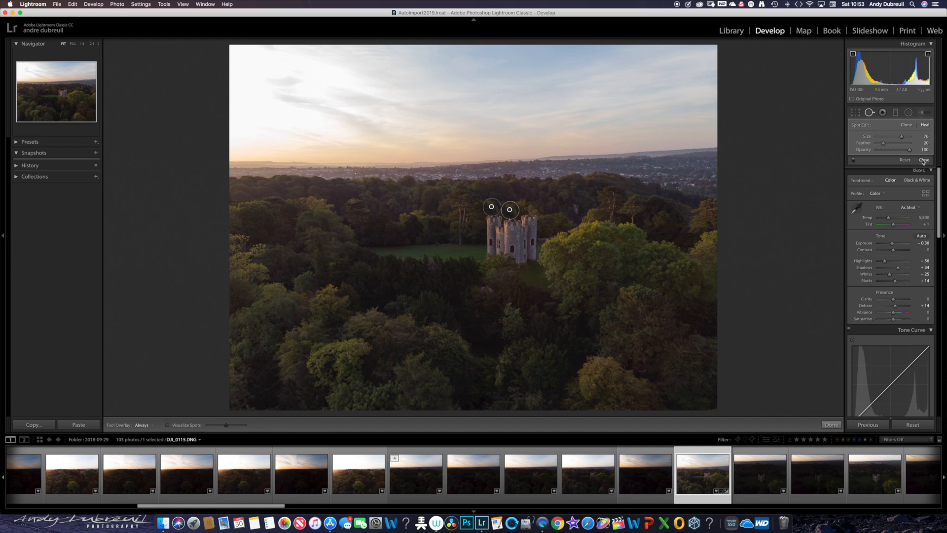
left_click(923, 160)
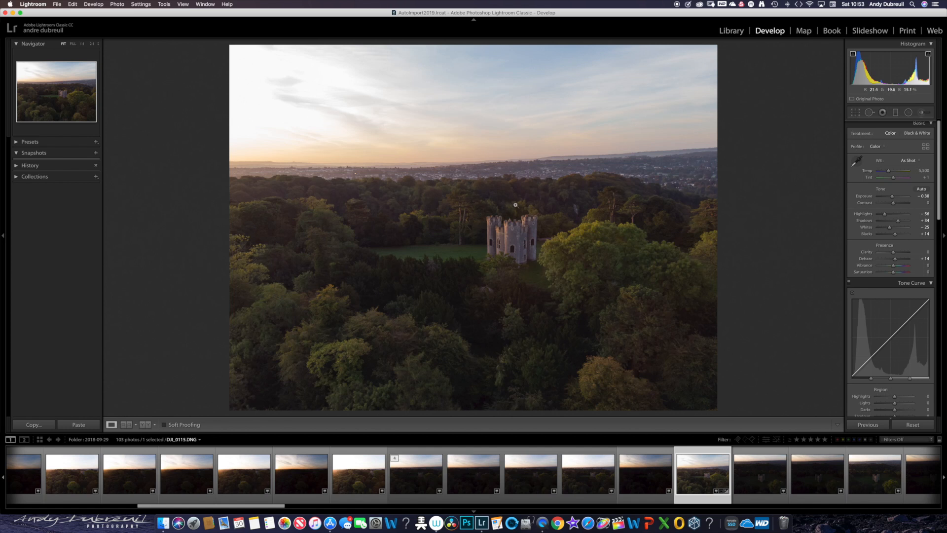
left_click(869, 113)
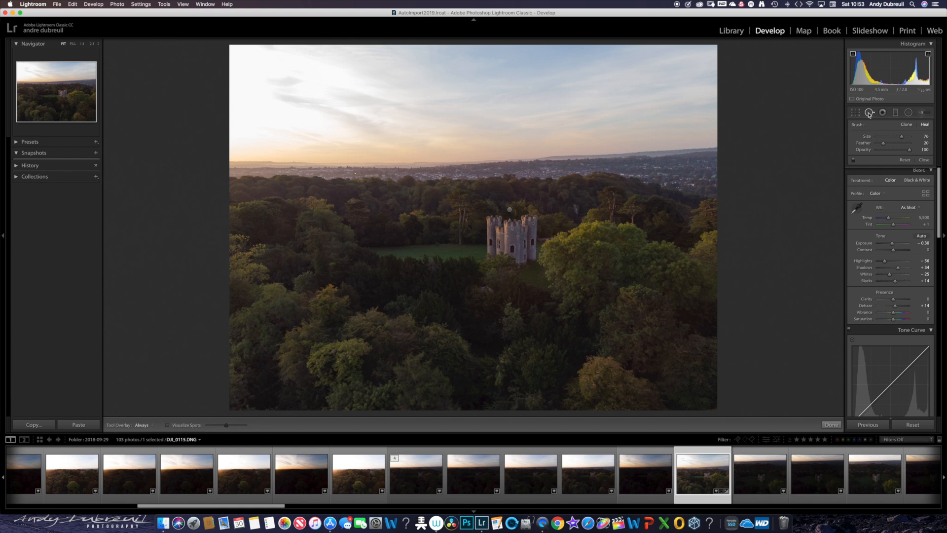
left_click(905, 160)
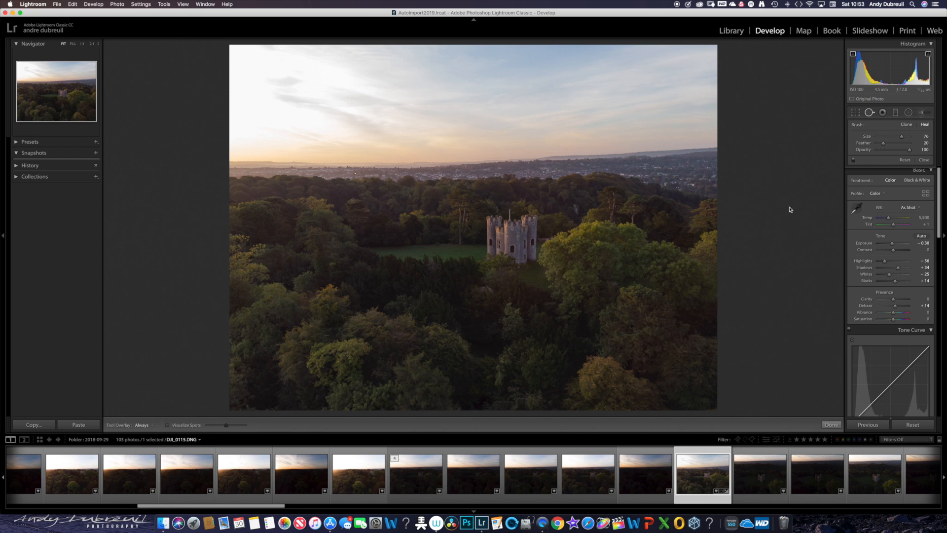
- Add a slightly tilted graduated filter with Exposure at 0.00, drawn from the top edge of the photo down to the horizon
left_click(882, 113)
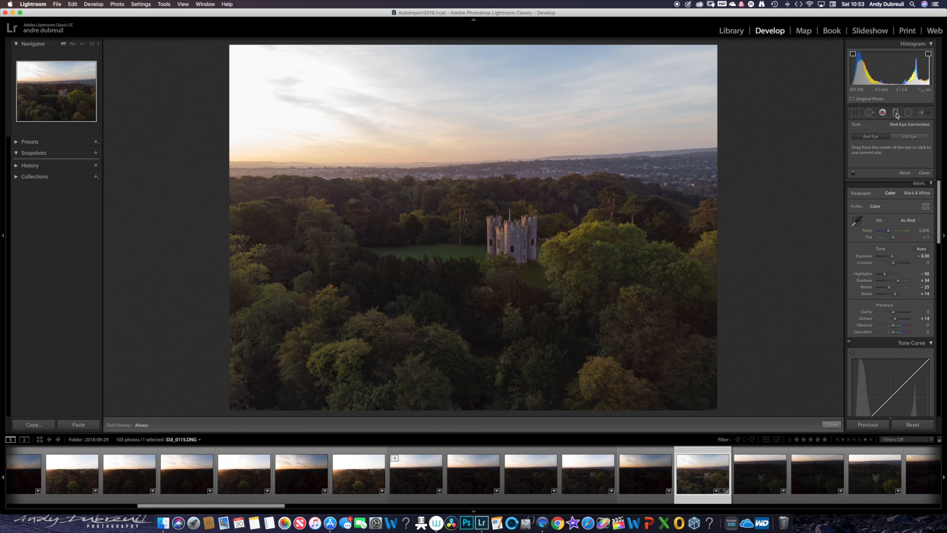
left_click(896, 113)
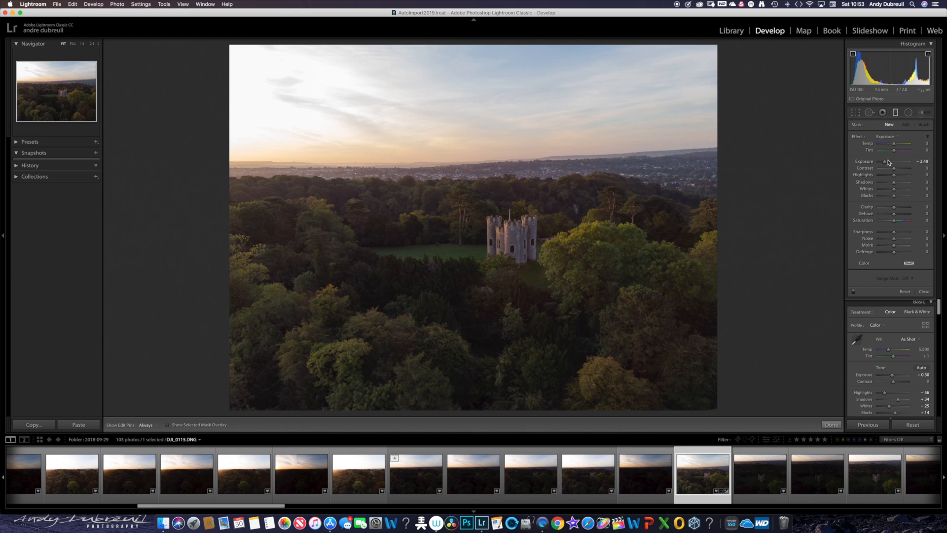
left_click_drag(886, 164, 897, 164)
left_click(895, 115)
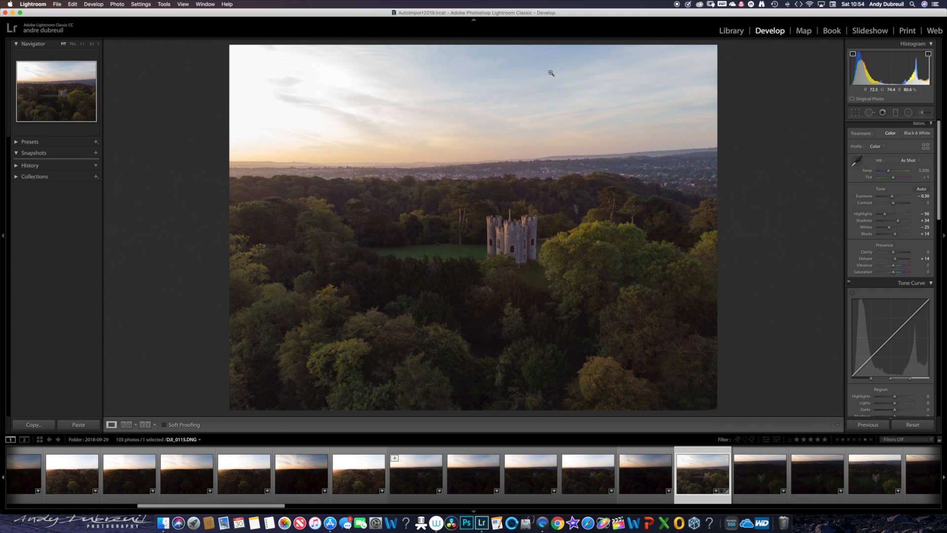
left_click(895, 112)
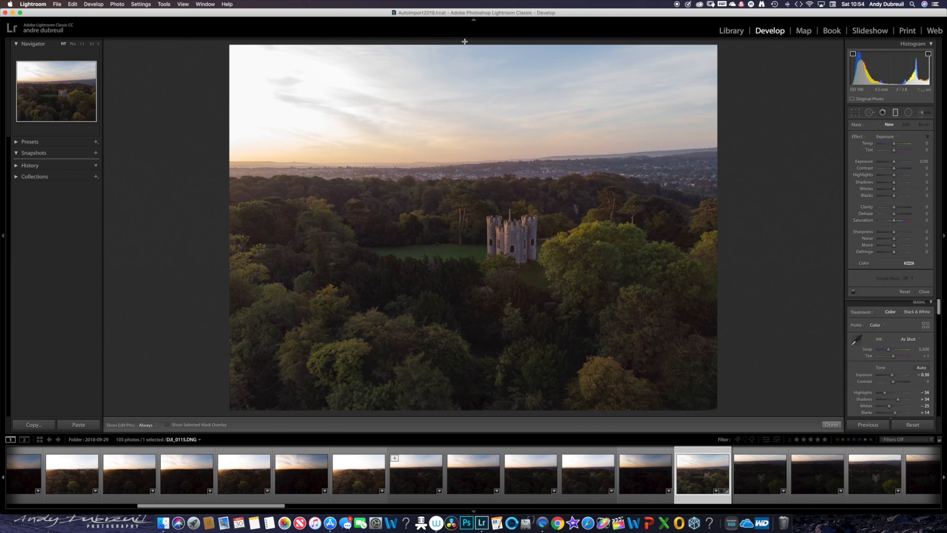
left_click_drag(464, 41, 446, 170)
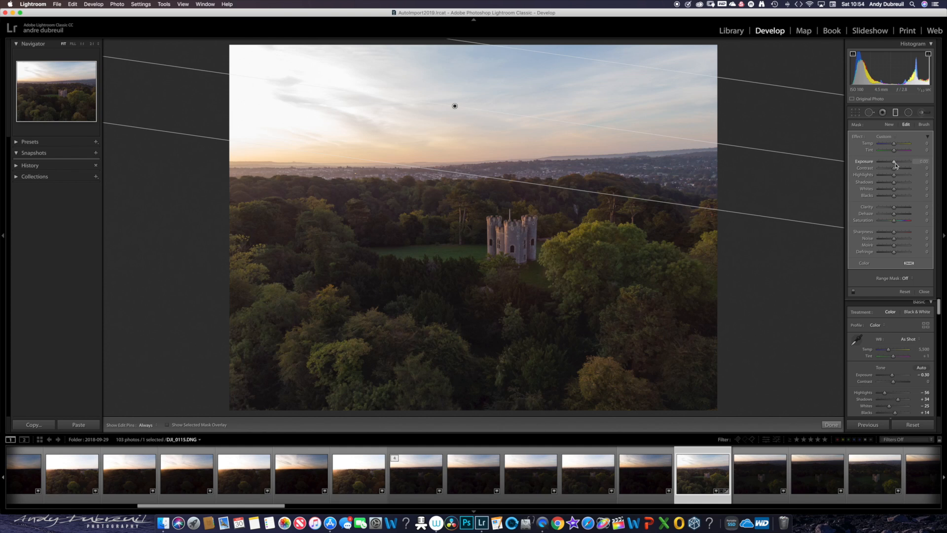
- Set the graduated filter's Exposure to -1.65, and narrow, reposition and tilt the gradient so it ends around the horizon
left_click_drag(894, 164, 888, 164)
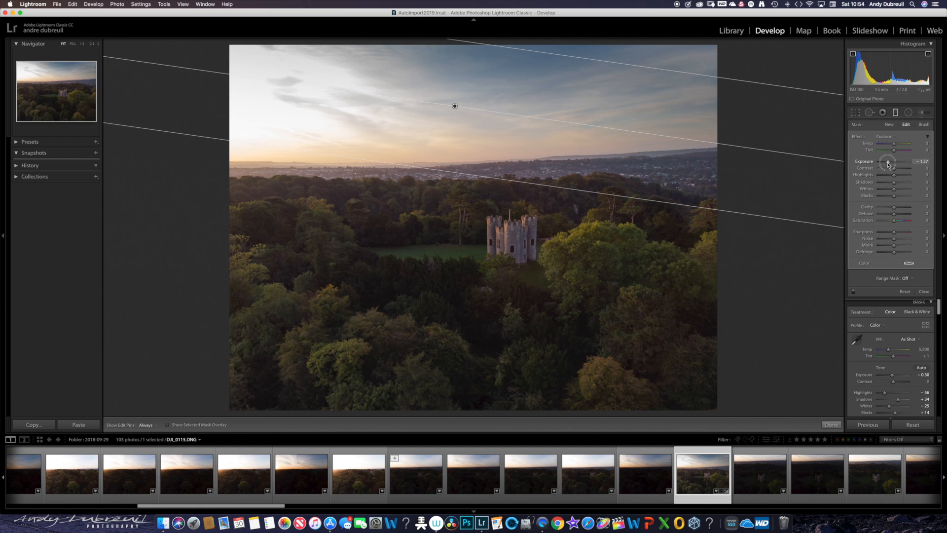
left_click_drag(888, 164, 887, 164)
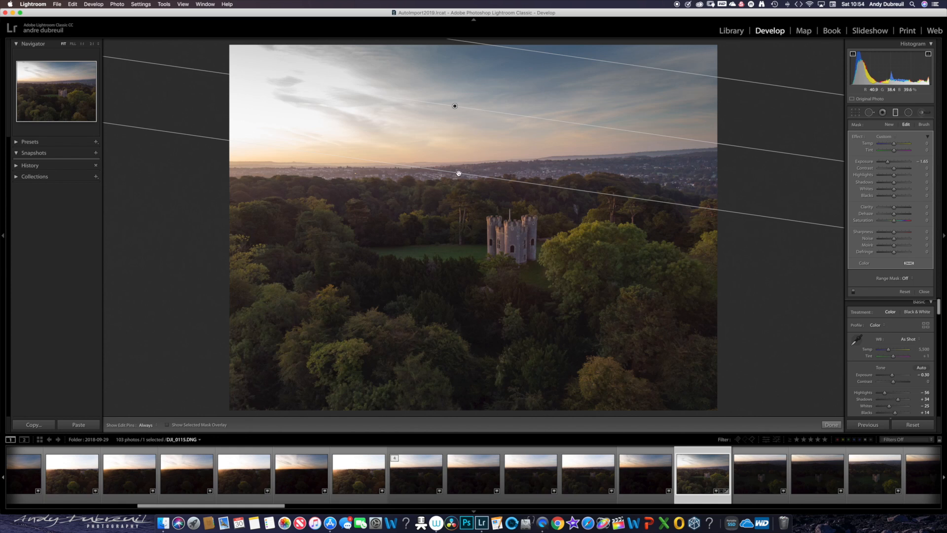
left_click_drag(459, 174, 505, 166)
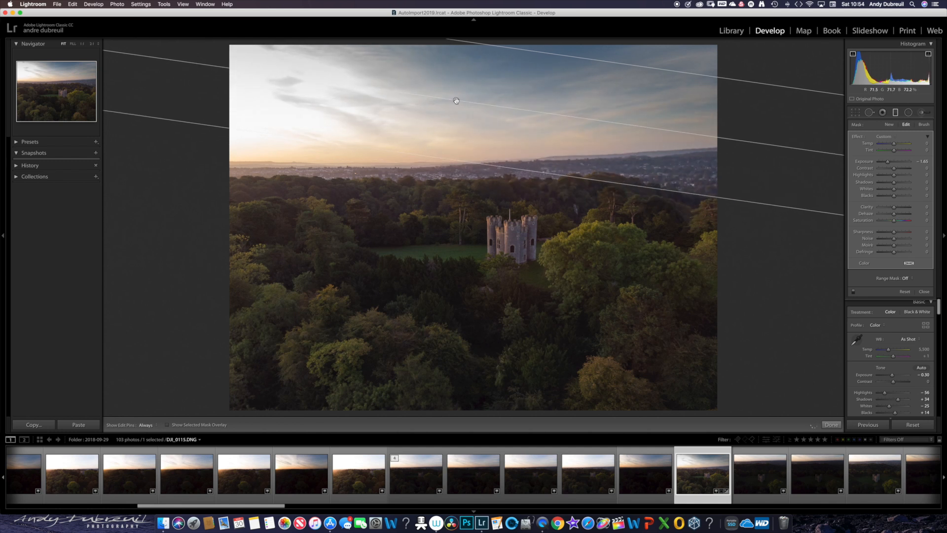
left_click_drag(456, 100, 444, 107)
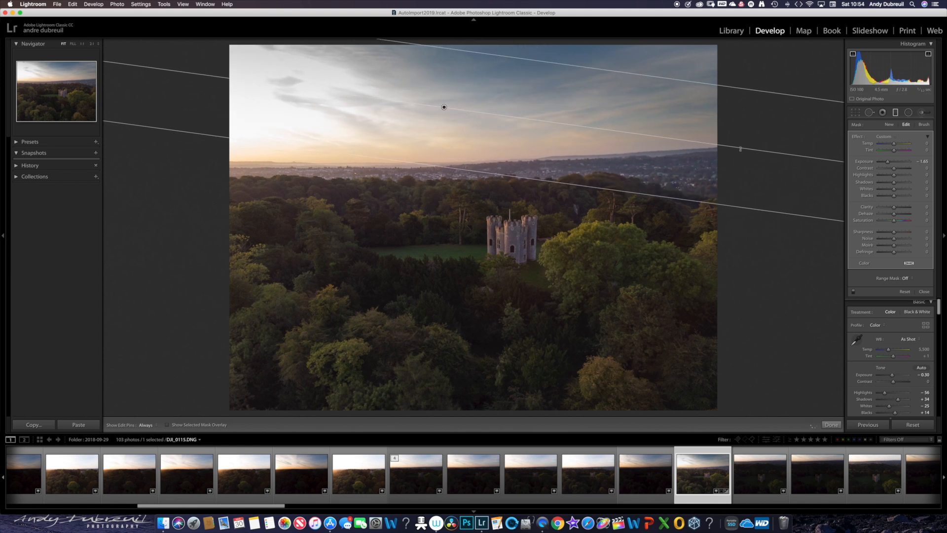
mouse_move(742, 146)
left_mouse_down()
mouse_move(742, 123)
mouse_move(724, 153)
left_mouse_up()
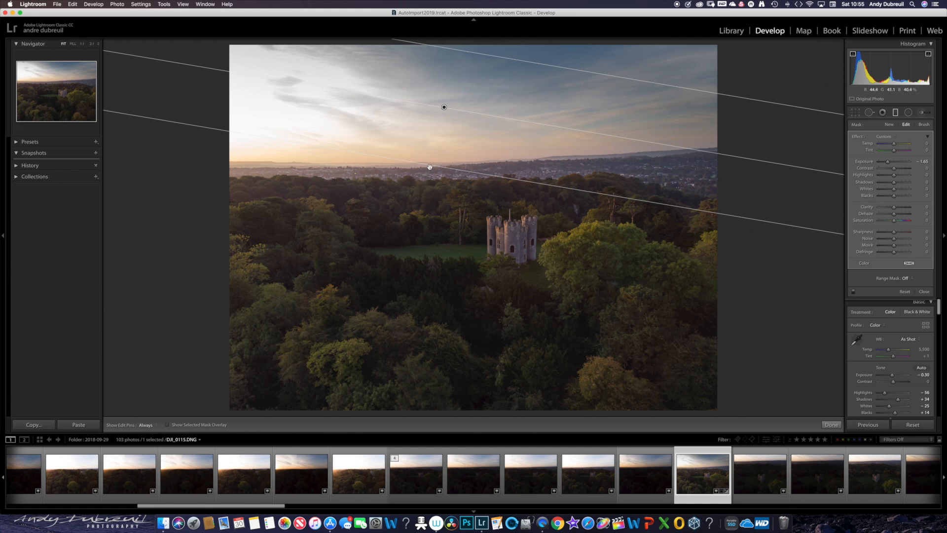
left_click_drag(433, 166, 443, 148)
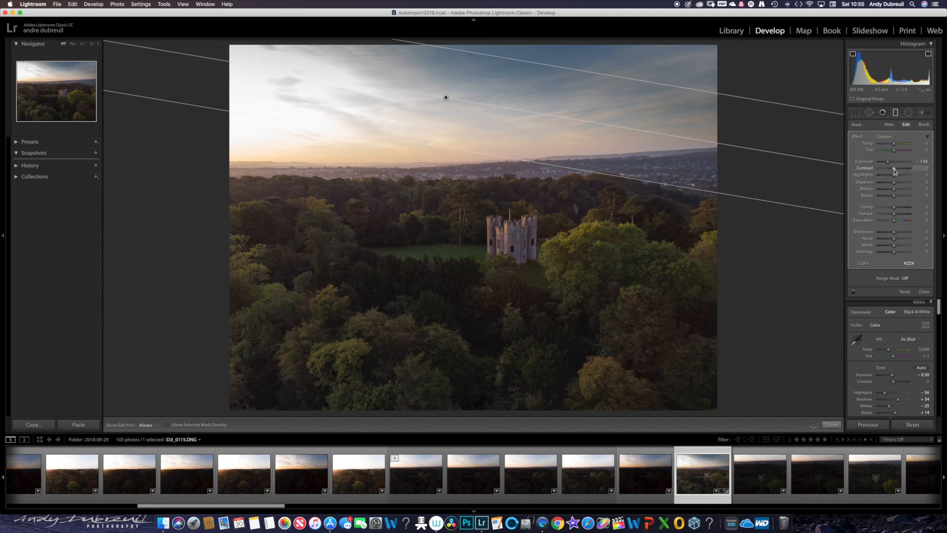
- Try out Highlights and Whites adjustments on the graduated filter and close the filter
left_click_drag(895, 170, 886, 175)
left_click_drag(886, 177, 894, 178)
left_click(895, 177)
mouse_move(894, 190)
left_mouse_down()
mouse_move(881, 191)
mouse_move(906, 190)
mouse_move(895, 191)
left_mouse_up()
left_click(927, 291)
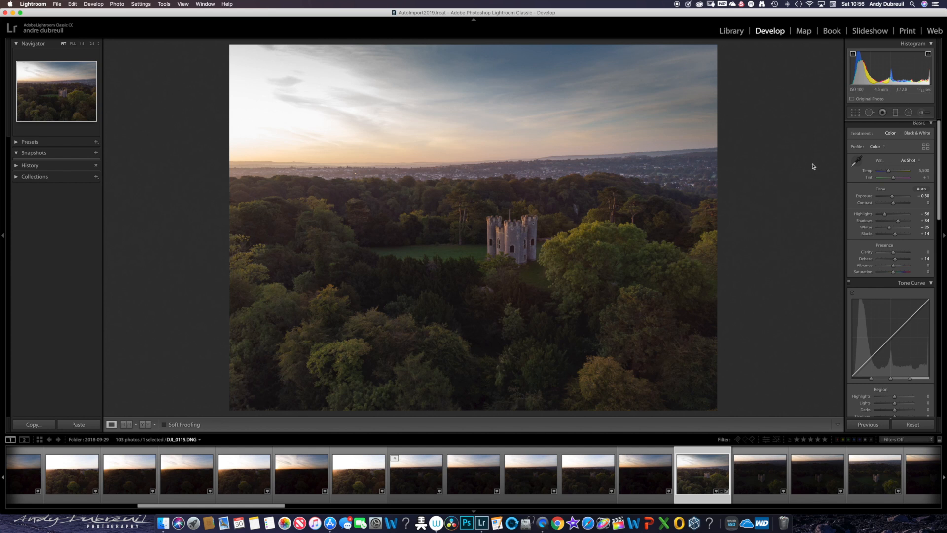
- Draw a radial filter centred just beside the castle and stretch it into an ellipse spanning almost the whole photo
left_click(908, 112)
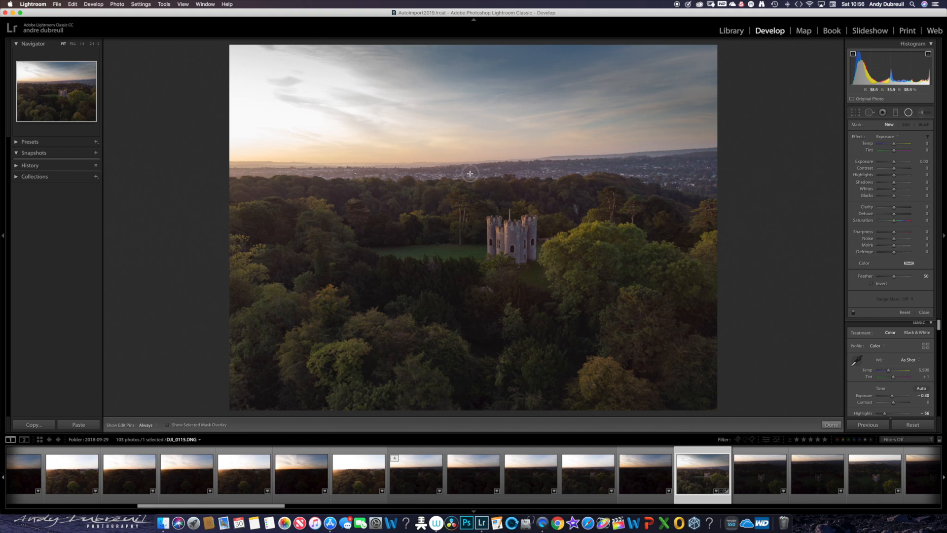
left_click_drag(470, 173, 545, 338)
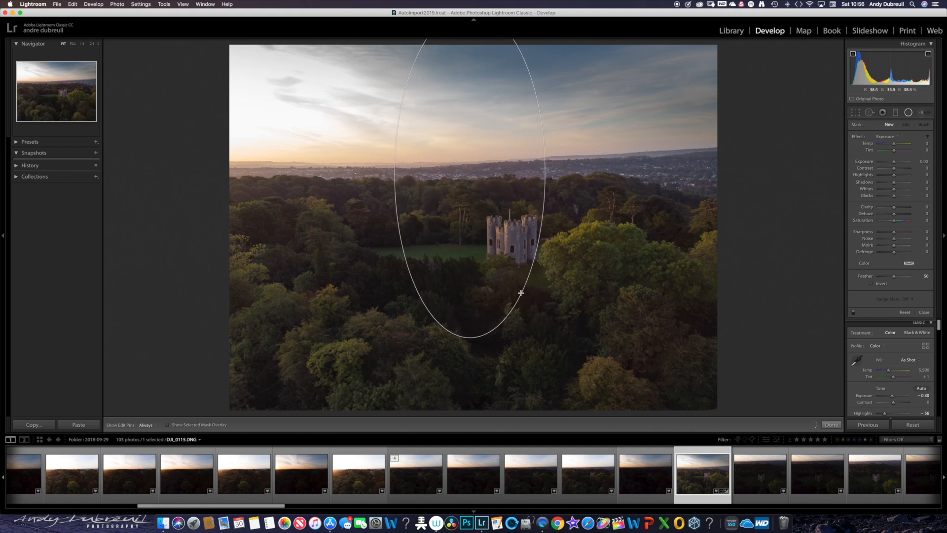
left_click_drag(470, 174, 466, 227)
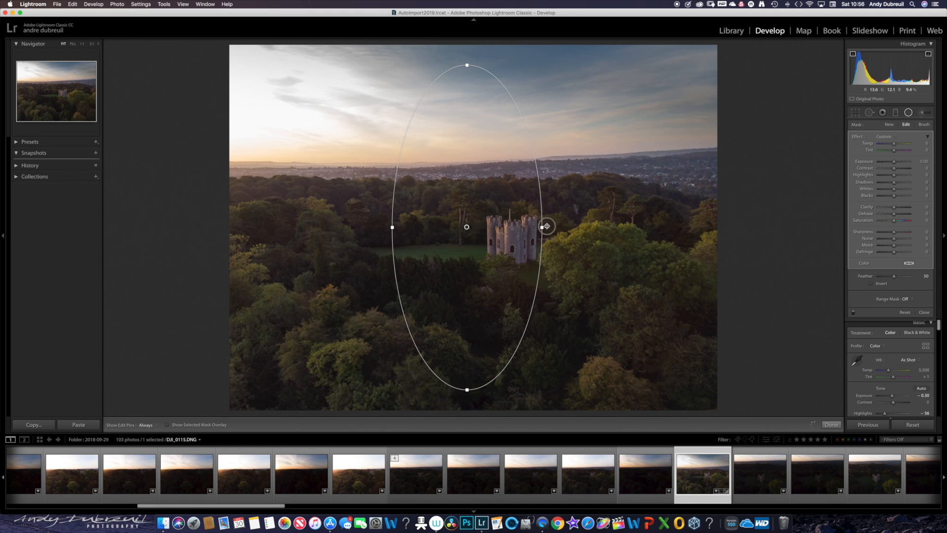
left_click_drag(545, 224, 648, 227)
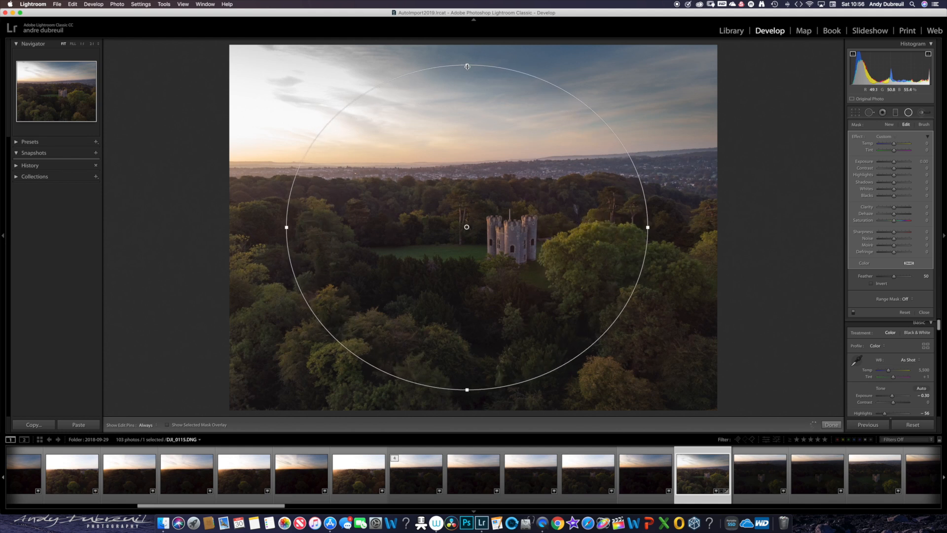
left_click_drag(467, 62, 467, 47)
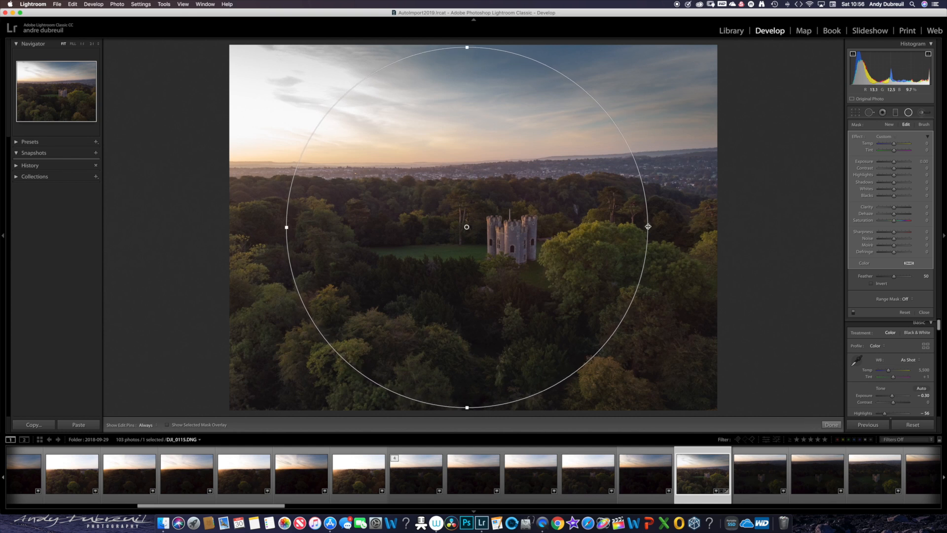
left_click_drag(648, 226, 706, 222)
- Darken the surroundings of the radial filter with Exposure -0.62, and reset the radial filter
left_click_drag(893, 161, 893, 164)
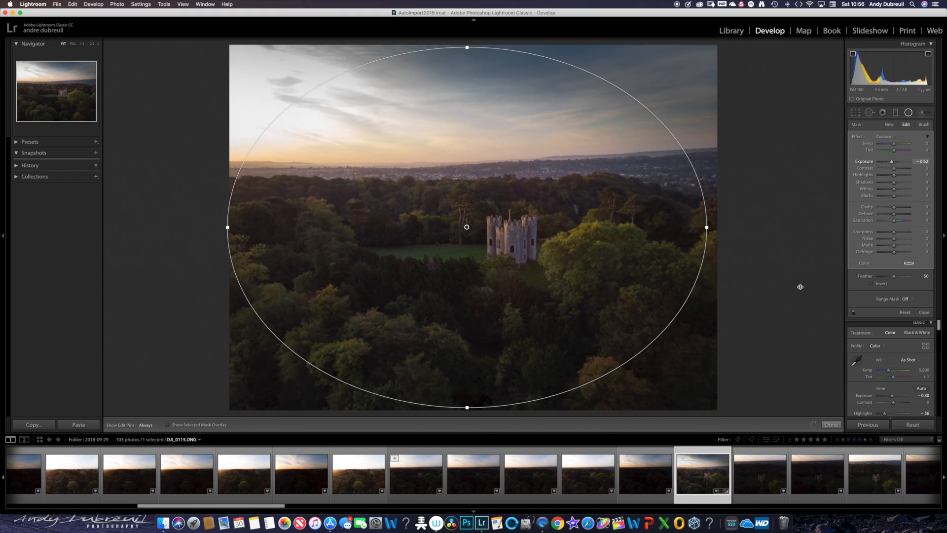
left_click(923, 313)
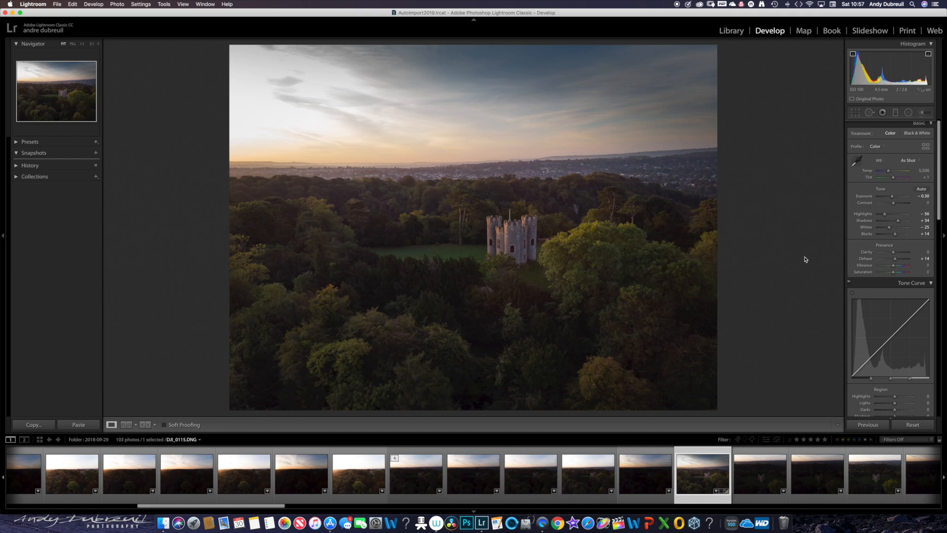
left_click(908, 112)
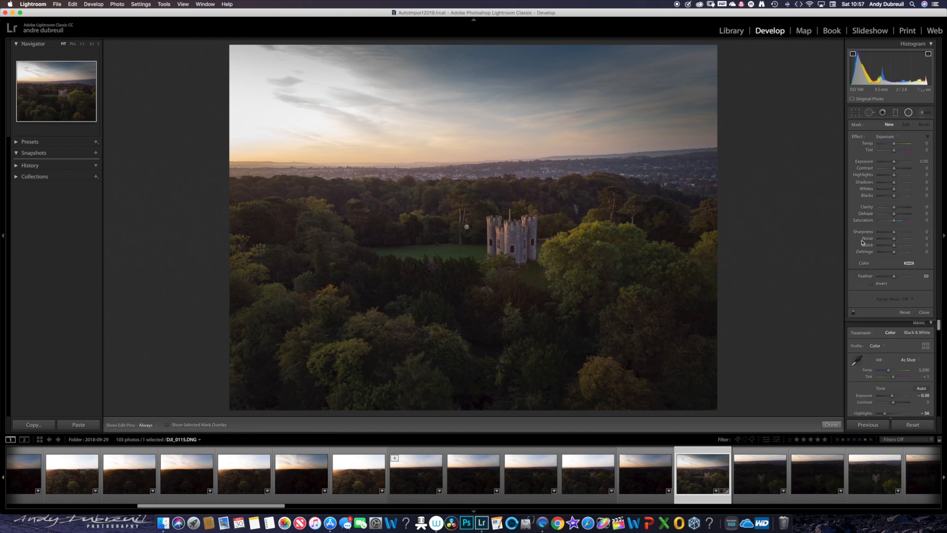
left_click(907, 311)
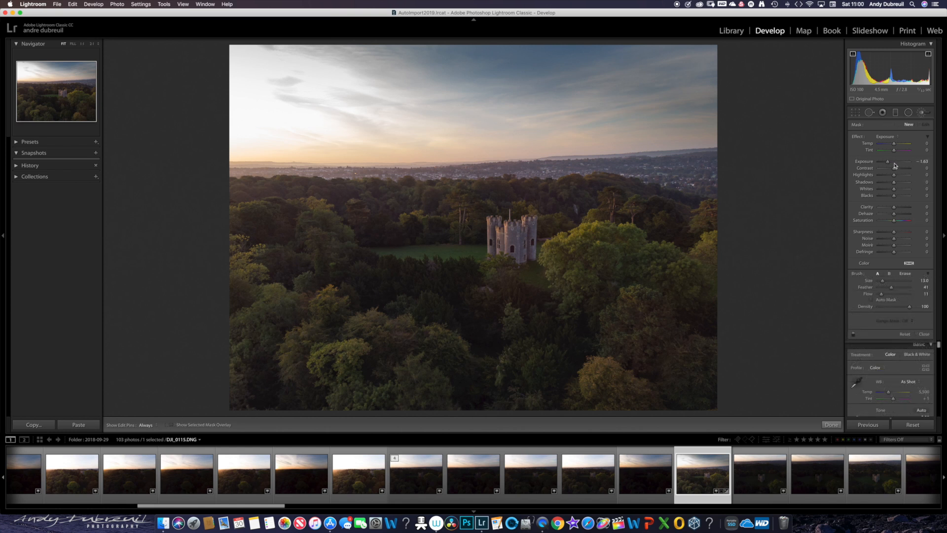
- Set the Adjustment Brush to Exposure -1.46 and Flow 30, and paint over the dark trees behind the castle and in the foreground woodland
left_click(923, 113)
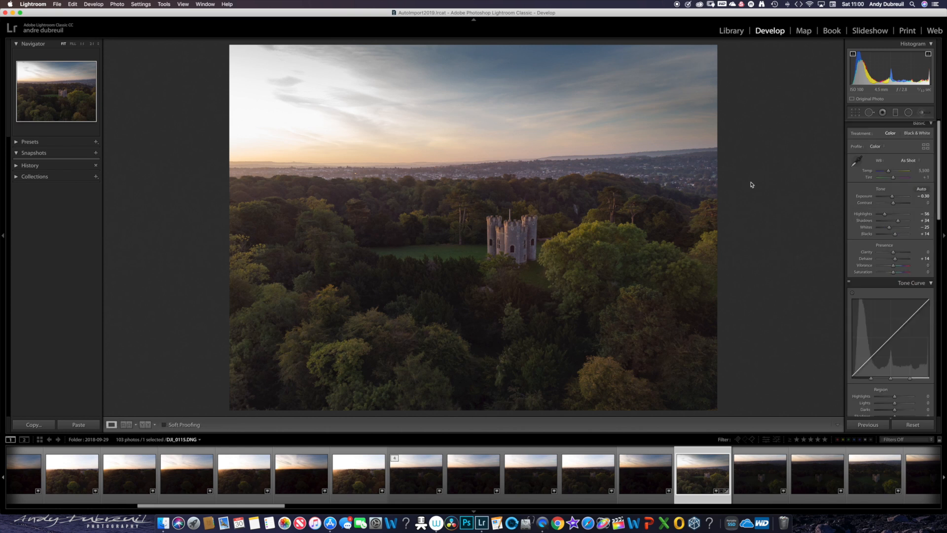
left_click(920, 113)
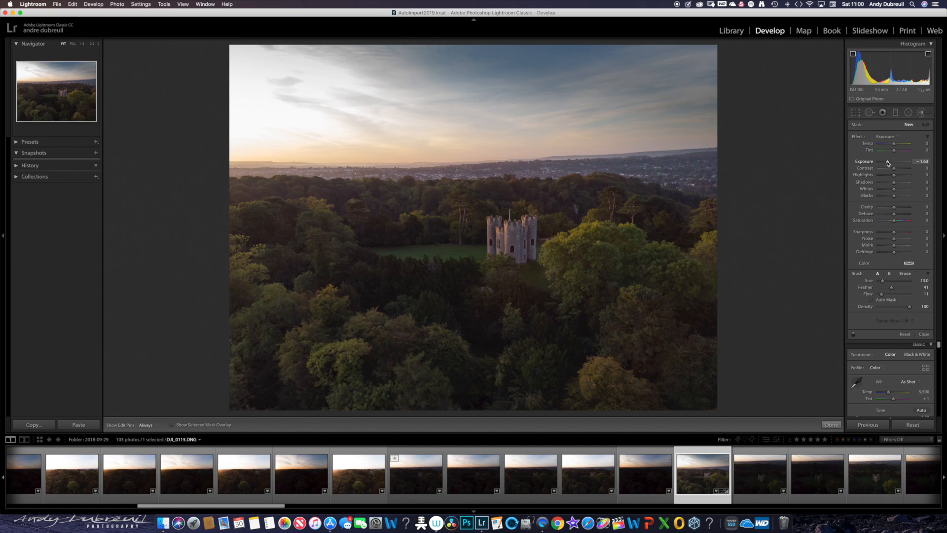
left_click_drag(887, 164, 888, 163)
left_click_drag(882, 294, 888, 294)
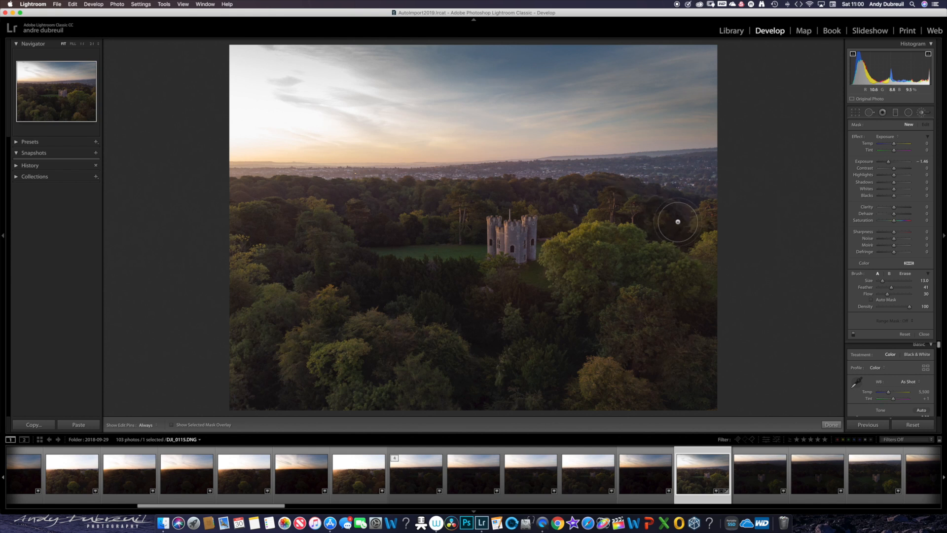
mouse_move(640, 208)
left_mouse_down()
mouse_move(677, 221)
mouse_move(610, 204)
left_mouse_up()
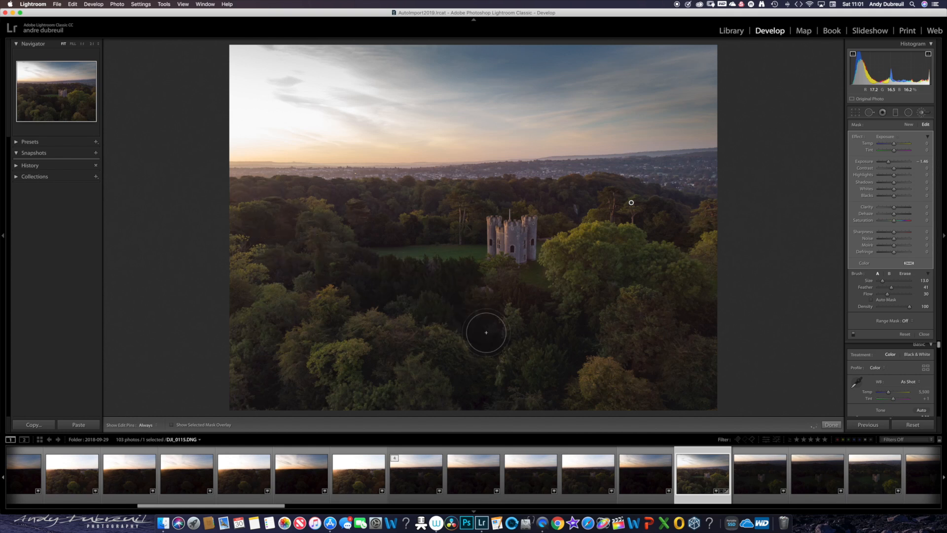
mouse_move(352, 284)
left_mouse_down()
mouse_move(474, 313)
mouse_move(485, 331)
mouse_move(483, 395)
mouse_move(475, 381)
mouse_move(488, 305)
left_mouse_up()
- Inspect the darkened trees with the adjustment pins hidden and shown
key("h")
key("h")
key("h")
key("h")
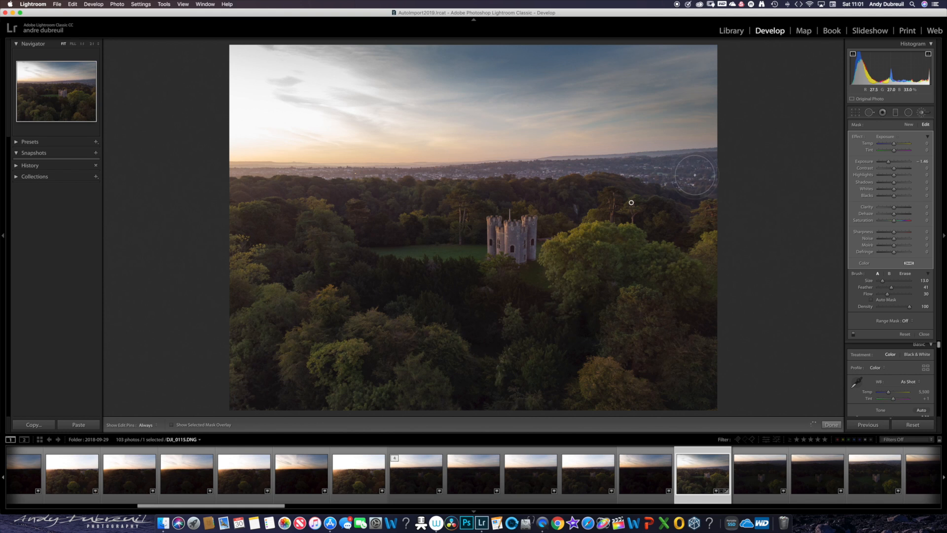
key("h")
key("h")
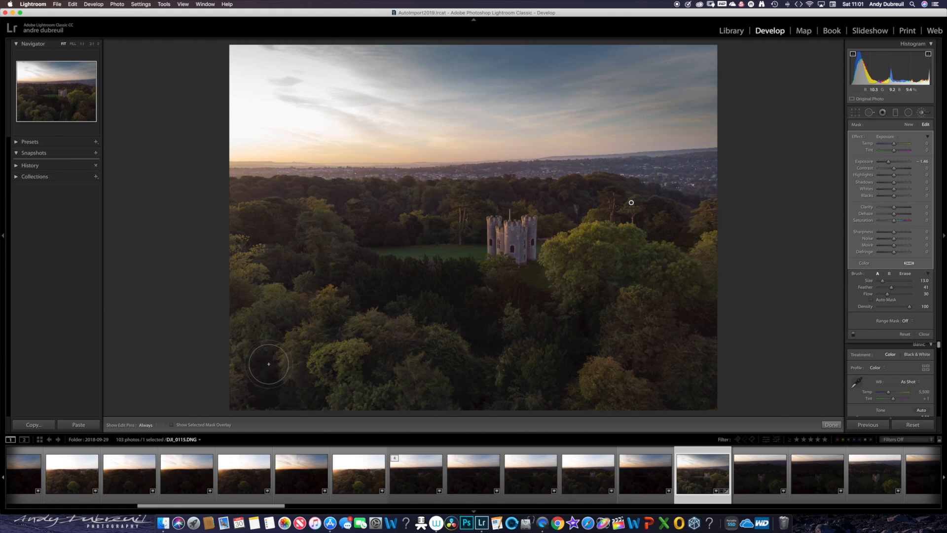
key("h")
key("h")
key("h")
key("h")
- Create a new brush adjustment with Exposure 1.37 and paint over the lighter treetops on both sides of the castle
left_click(908, 125)
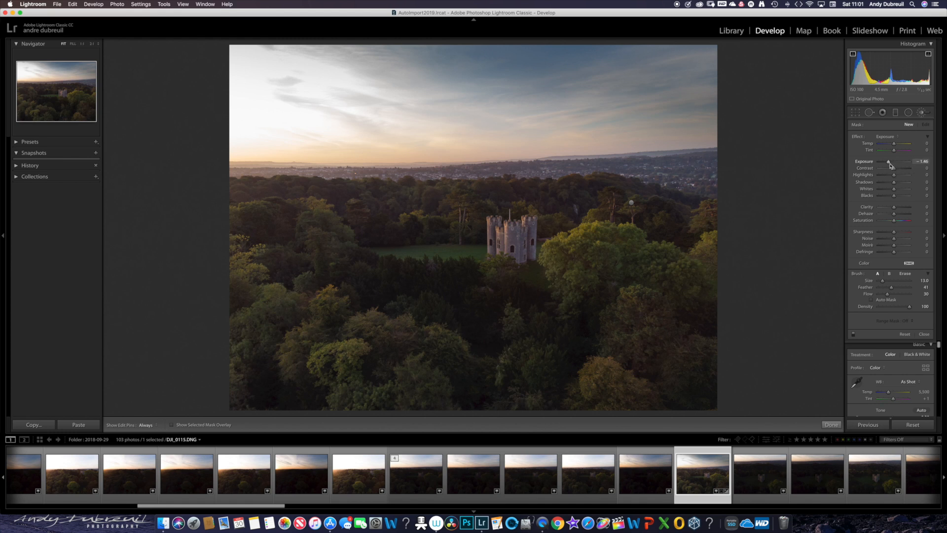
left_click_drag(888, 162, 899, 168)
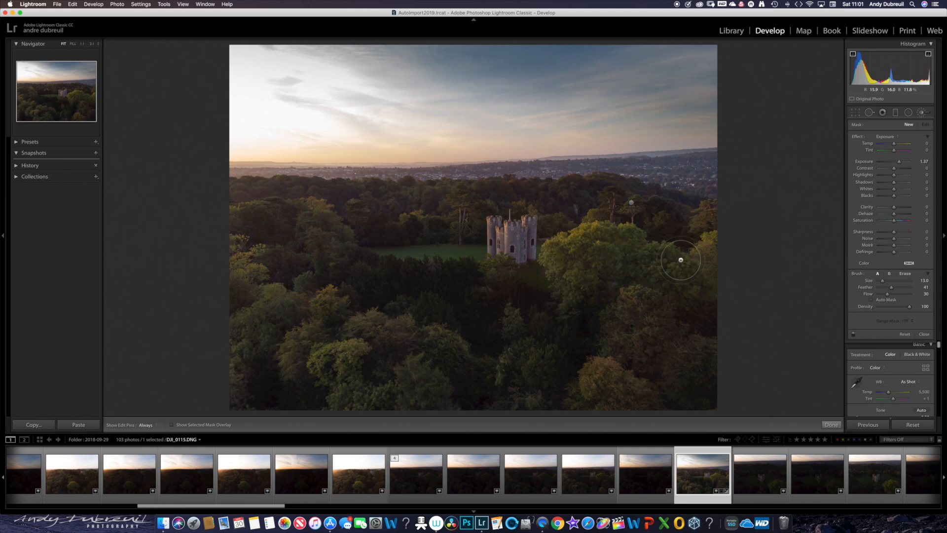
mouse_move(668, 263)
left_mouse_down()
mouse_move(597, 255)
mouse_move(623, 239)
left_mouse_up()
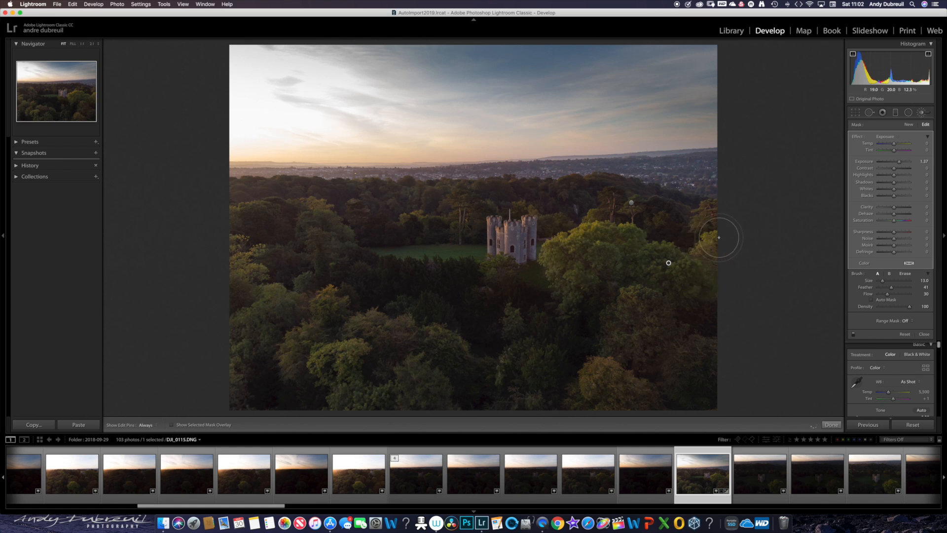
mouse_move(609, 372)
left_mouse_down()
mouse_move(629, 400)
mouse_move(612, 380)
mouse_move(636, 329)
mouse_move(632, 302)
left_mouse_up()
mouse_move(449, 341)
left_mouse_down()
mouse_move(416, 332)
mouse_move(327, 359)
mouse_move(367, 394)
mouse_move(380, 377)
mouse_move(395, 380)
mouse_move(290, 320)
mouse_move(293, 306)
mouse_move(268, 329)
mouse_move(270, 305)
mouse_move(241, 365)
mouse_move(235, 337)
mouse_move(252, 301)
mouse_move(244, 249)
mouse_move(251, 270)
mouse_move(328, 232)
left_mouse_up()
key("h")
key("h")
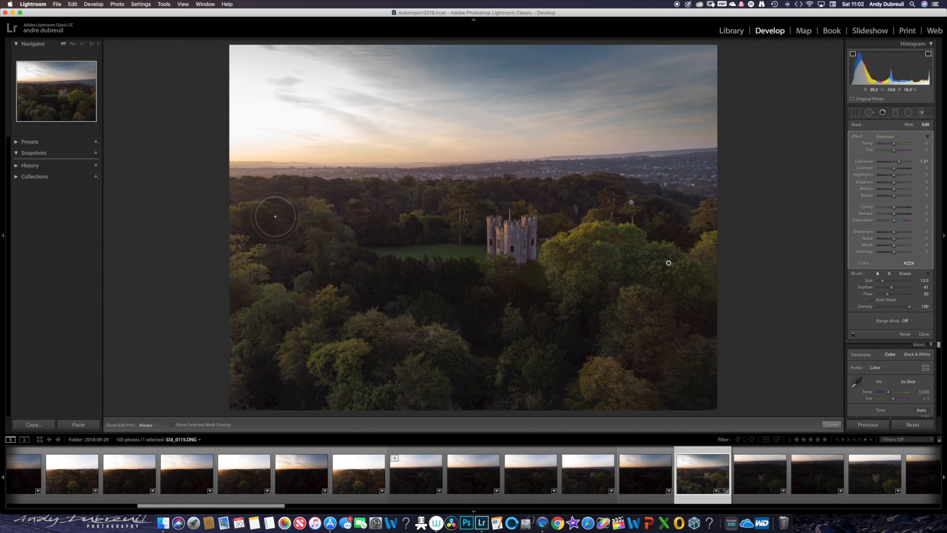
- Reduce the brush size to 7 and brighten the treetops at the photo's left and the grass beside the castle, checking with the pins hidden
scroll(270, 215, "down", 6)
mouse_move(236, 225)
left_mouse_down()
mouse_move(269, 206)
mouse_move(311, 201)
mouse_move(339, 220)
mouse_move(330, 212)
mouse_move(323, 231)
left_mouse_up()
left_click_drag(391, 250, 477, 247)
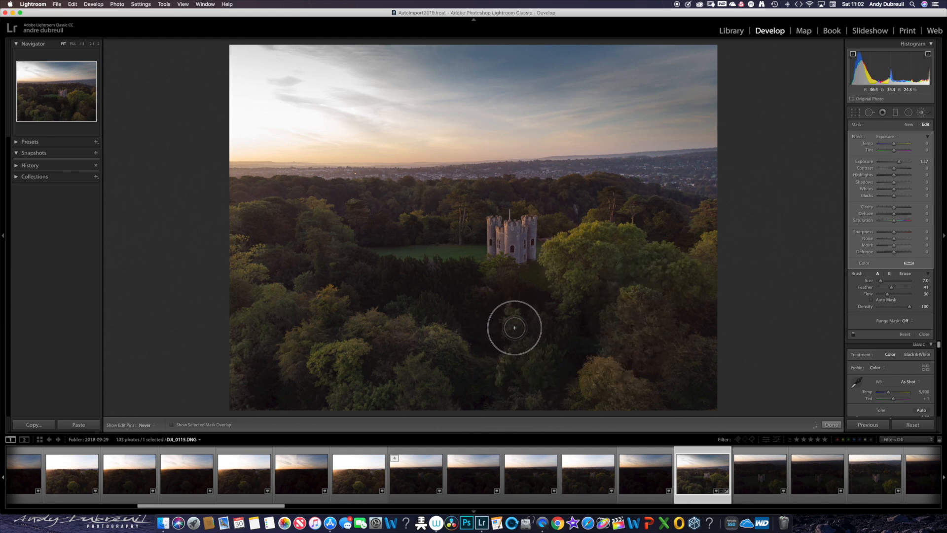
key("h")
key("h")
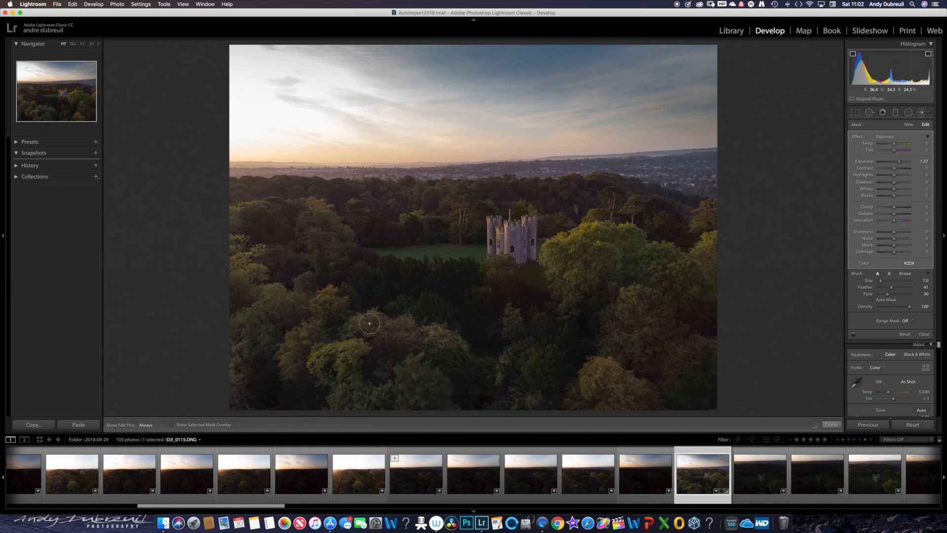
key("h")
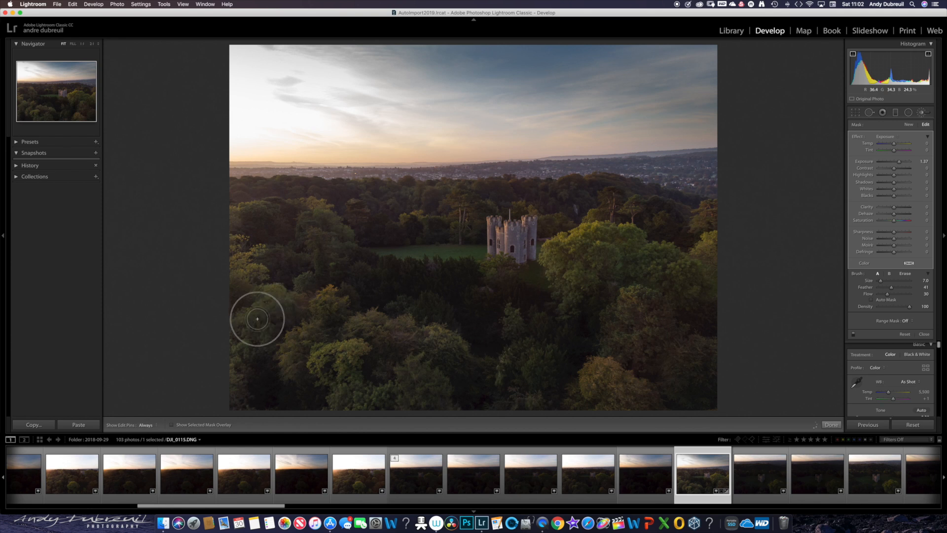
key("h")
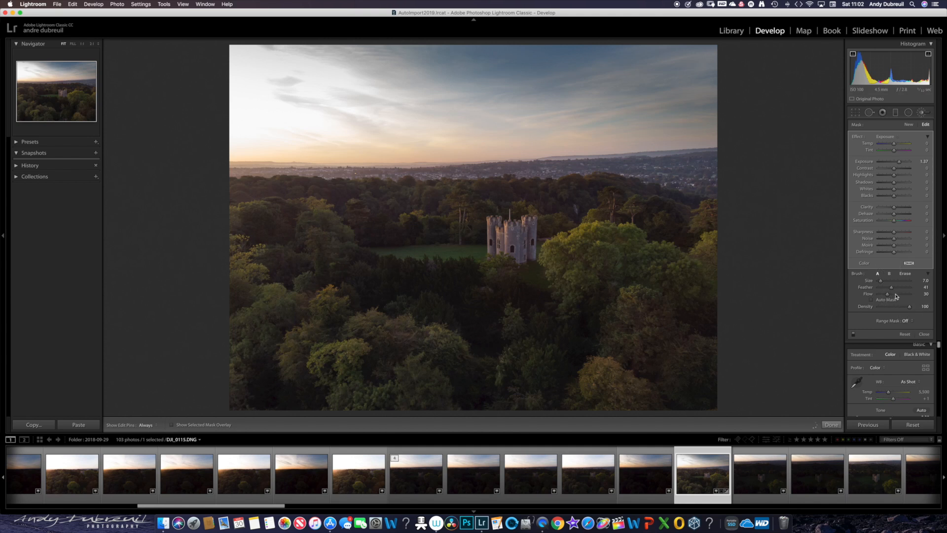
- Create a new brush adjustment with Exposure -0.80 and size 4, paint over the castle walls, and close the Adjustment Brush
left_click(908, 125)
left_click(898, 162)
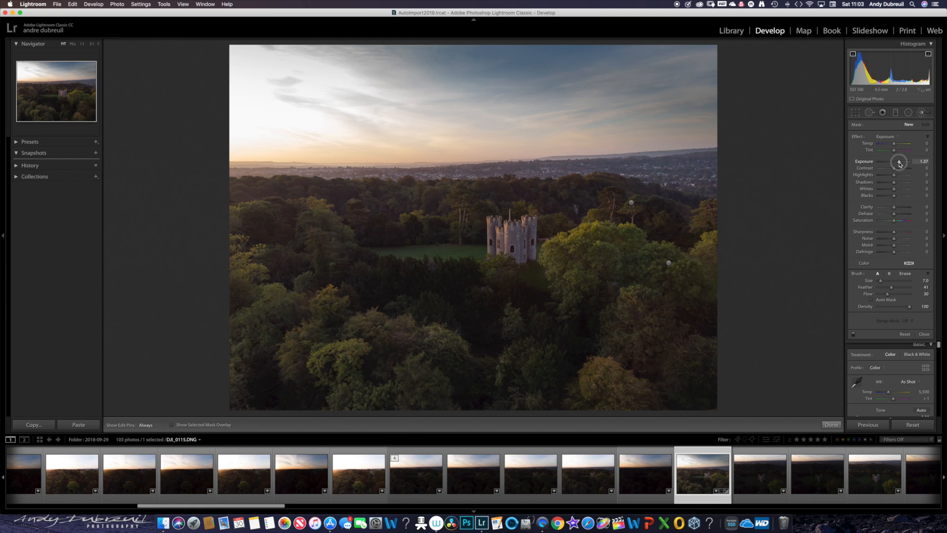
left_click_drag(899, 162, 891, 165)
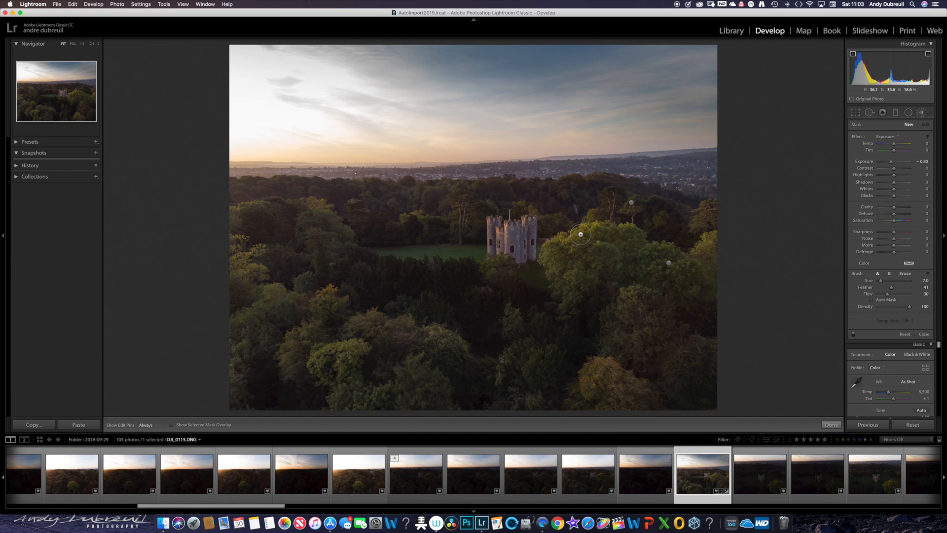
scroll(540, 233, "down", 6)
scroll(535, 230, "up", 3)
mouse_move(530, 224)
left_mouse_down()
mouse_move(534, 259)
mouse_move(509, 256)
mouse_move(513, 246)
mouse_move(490, 236)
mouse_move(494, 251)
mouse_move(499, 235)
left_mouse_up()
mouse_move(499, 235)
left_mouse_down()
mouse_move(490, 247)
mouse_move(498, 224)
mouse_move(500, 240)
left_mouse_up()
mouse_move(500, 240)
left_mouse_down()
mouse_move(515, 223)
mouse_move(498, 223)
mouse_move(500, 251)
mouse_move(495, 223)
mouse_move(498, 253)
mouse_move(538, 245)
left_mouse_up()
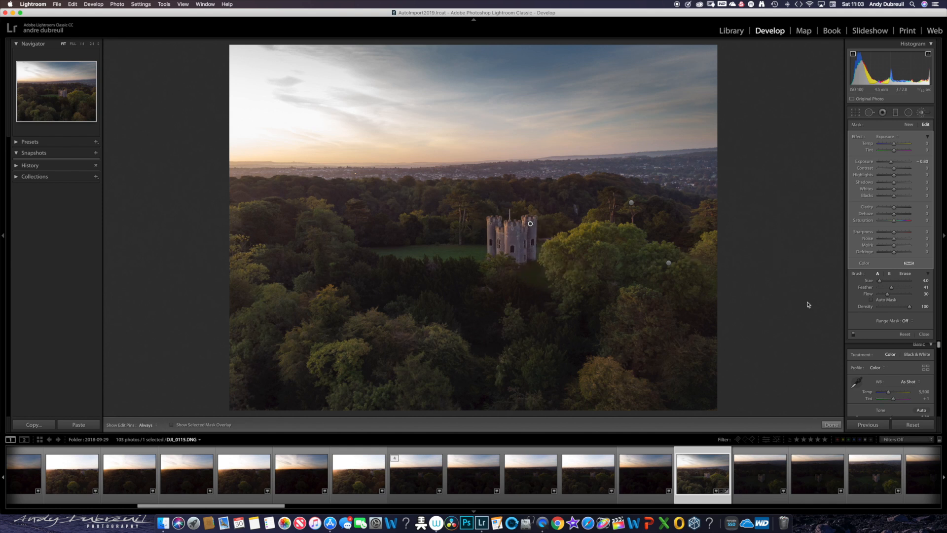
left_click(924, 335)
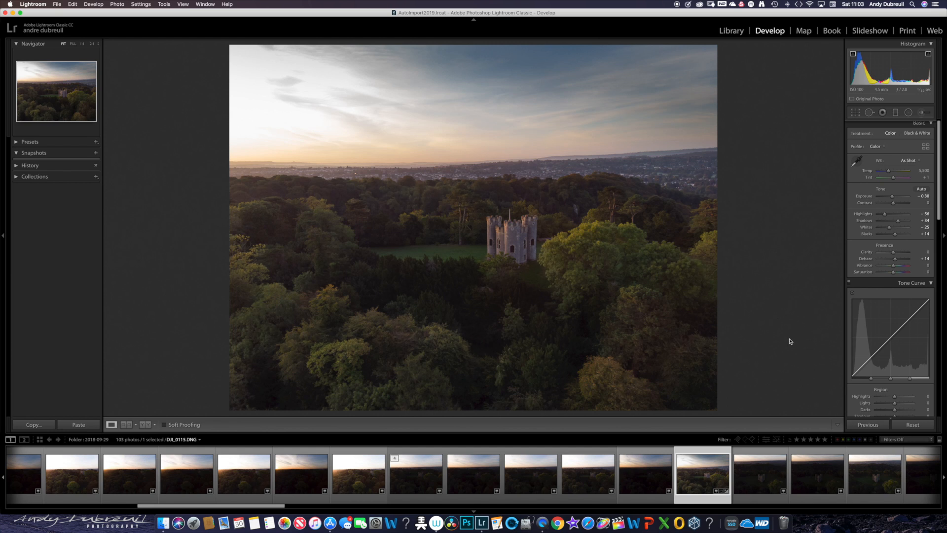
- Compare the photo before and after editing in side-by-side and split views, and return to the single-image view
left_click(146, 425)
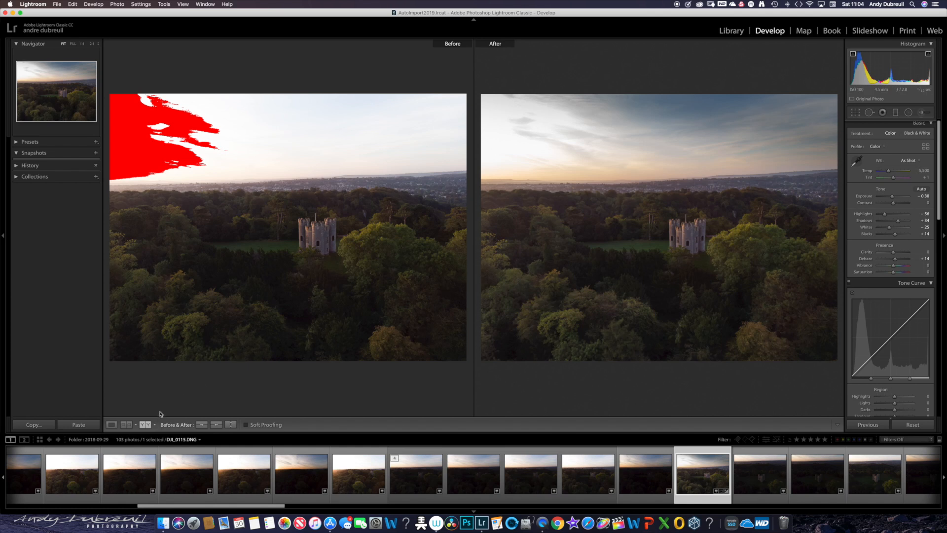
left_click(146, 425)
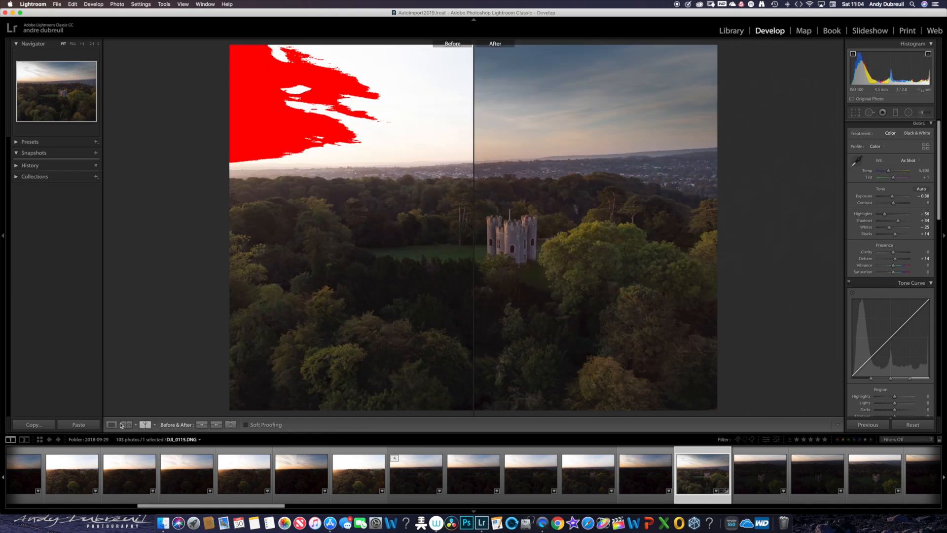
left_click(121, 425)
left_click(112, 425)
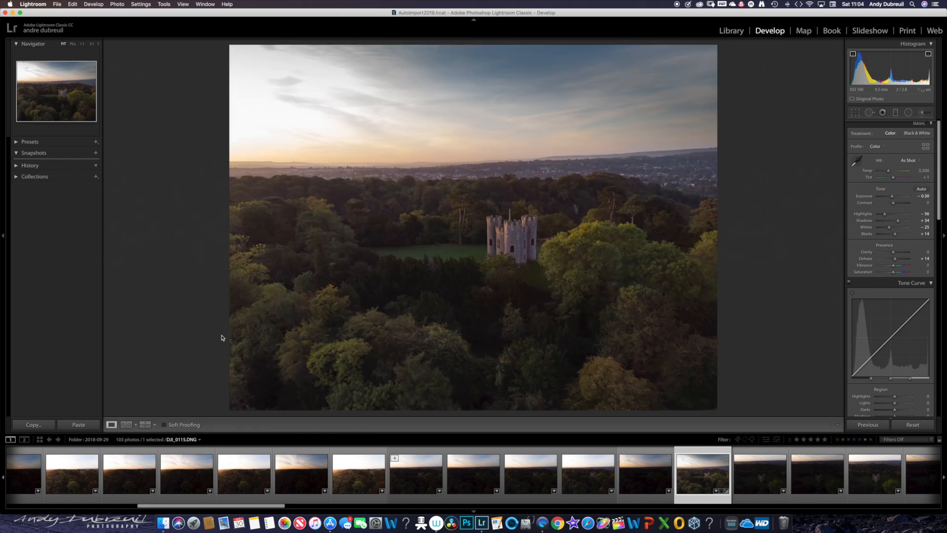